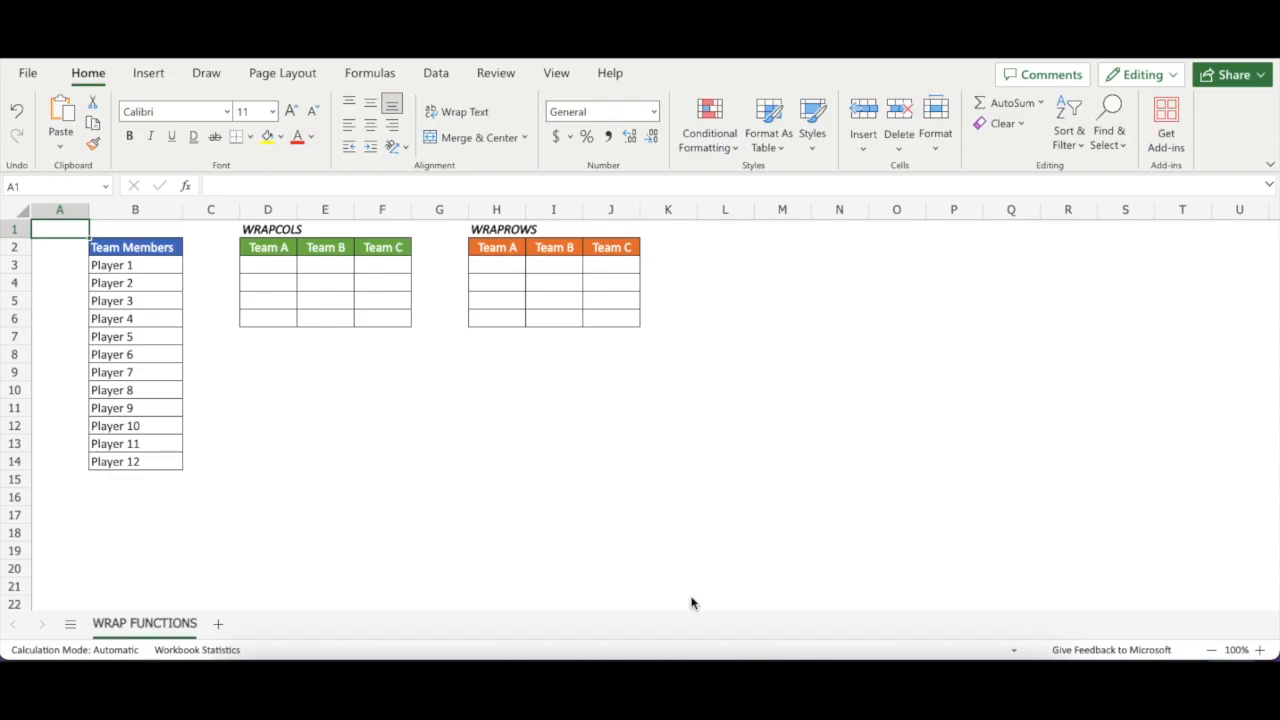
Enter =WRAPCOLS($B$3:$B$14,4) in D3 to distribute the player list across the three teams column by column
click(135, 213)
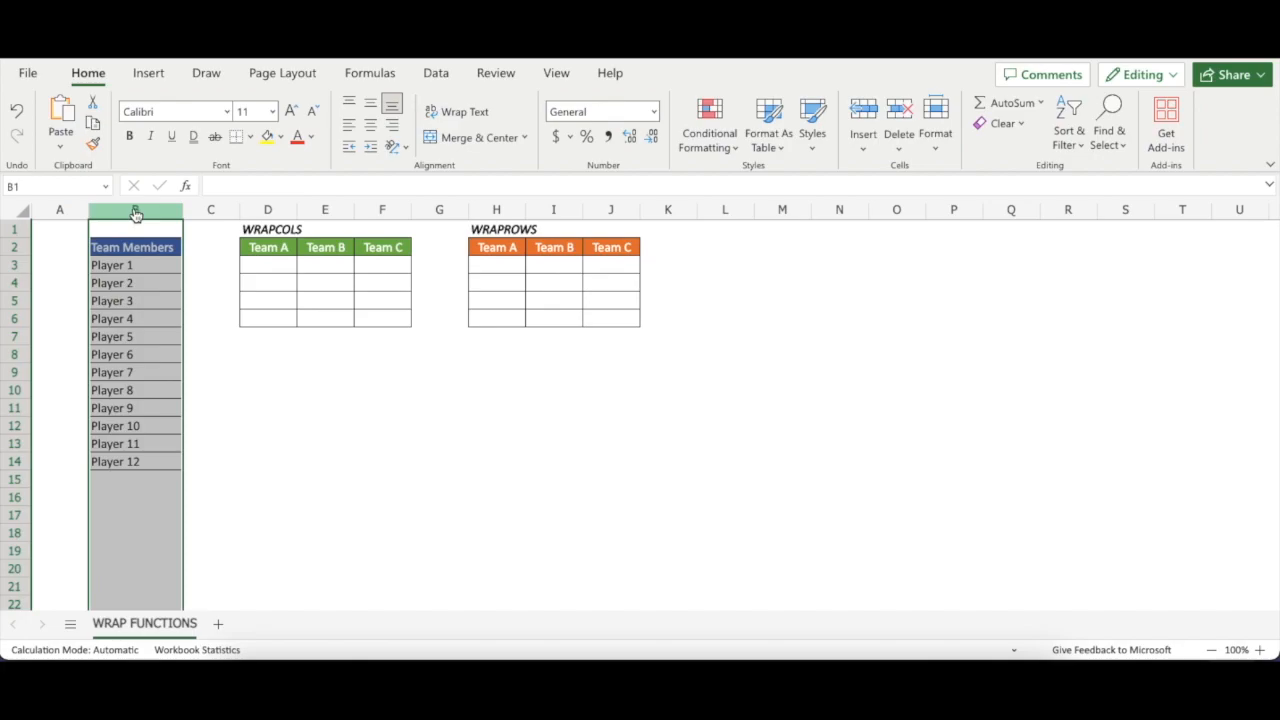
click(257, 268)
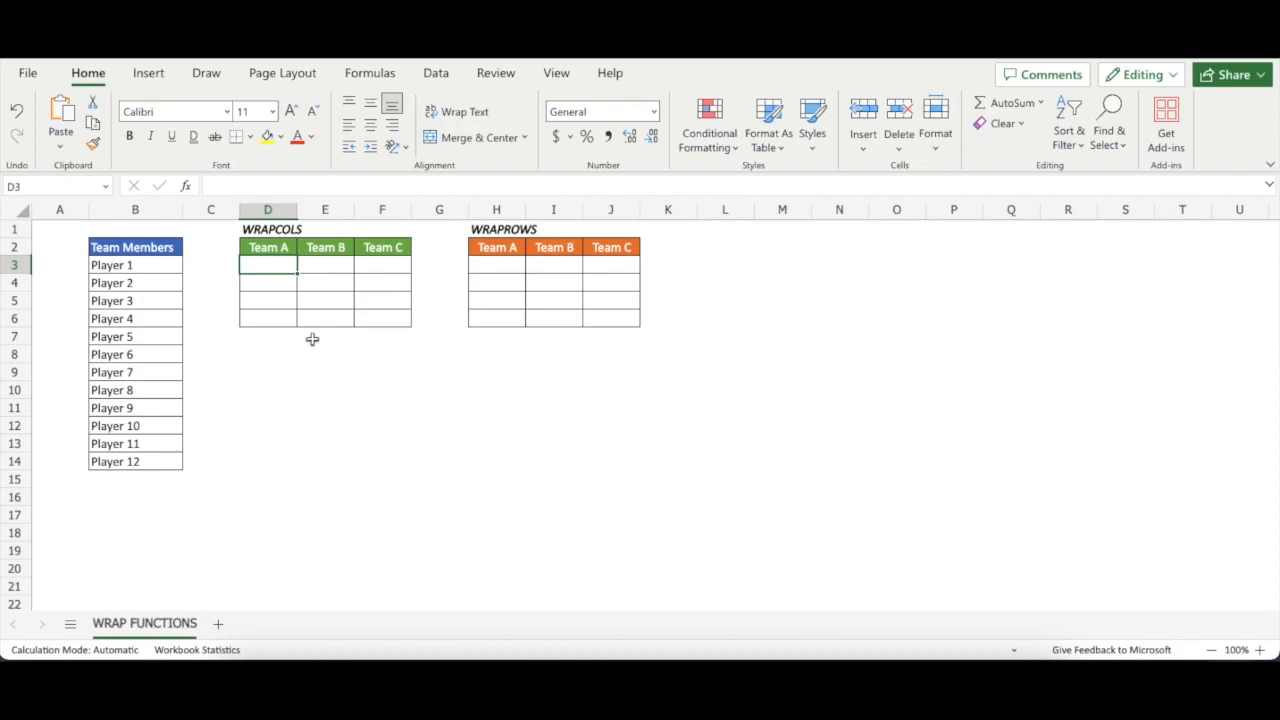
text(=wrap)
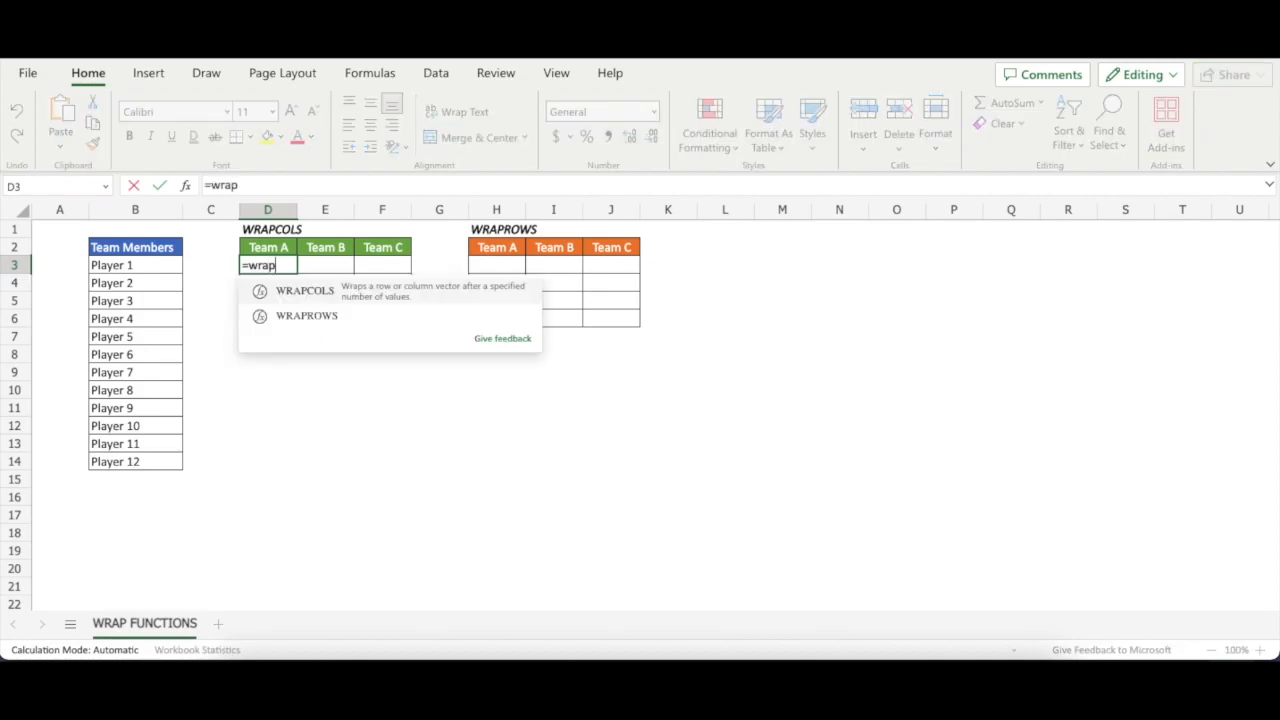
key(Tab)
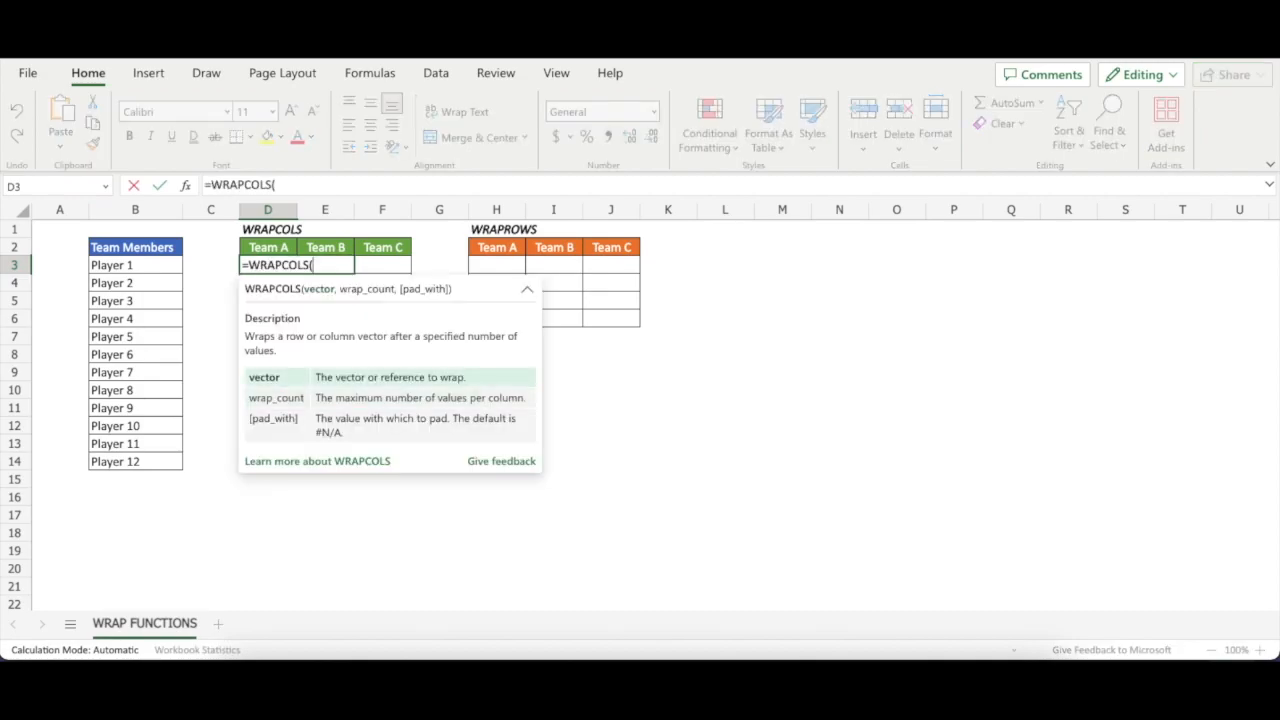
click(143, 266)
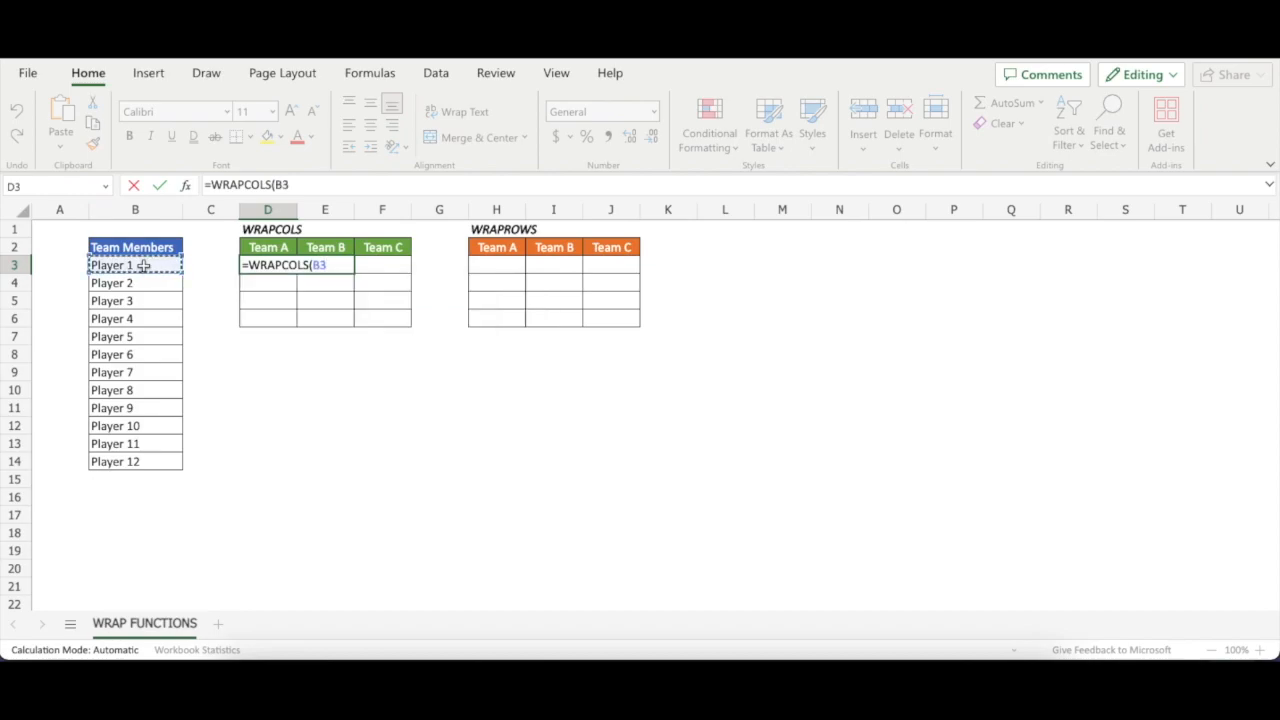
key(ctrl+shift+Down)
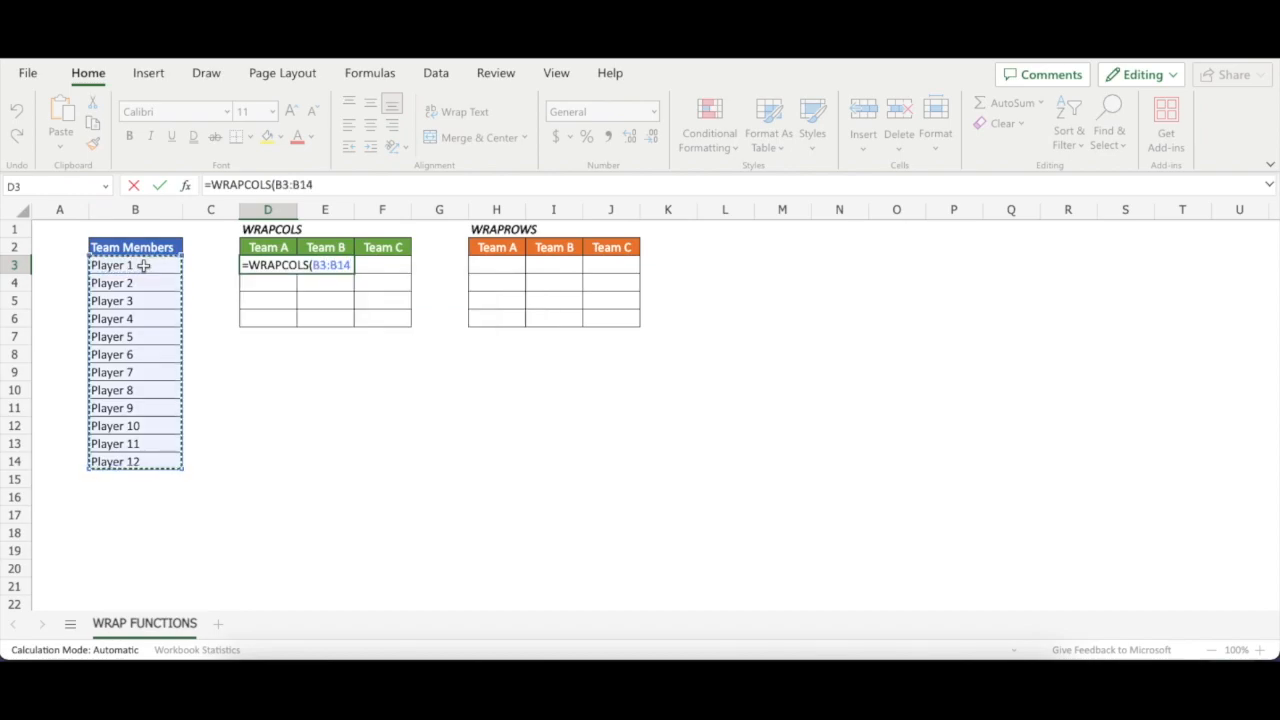
key(F4)
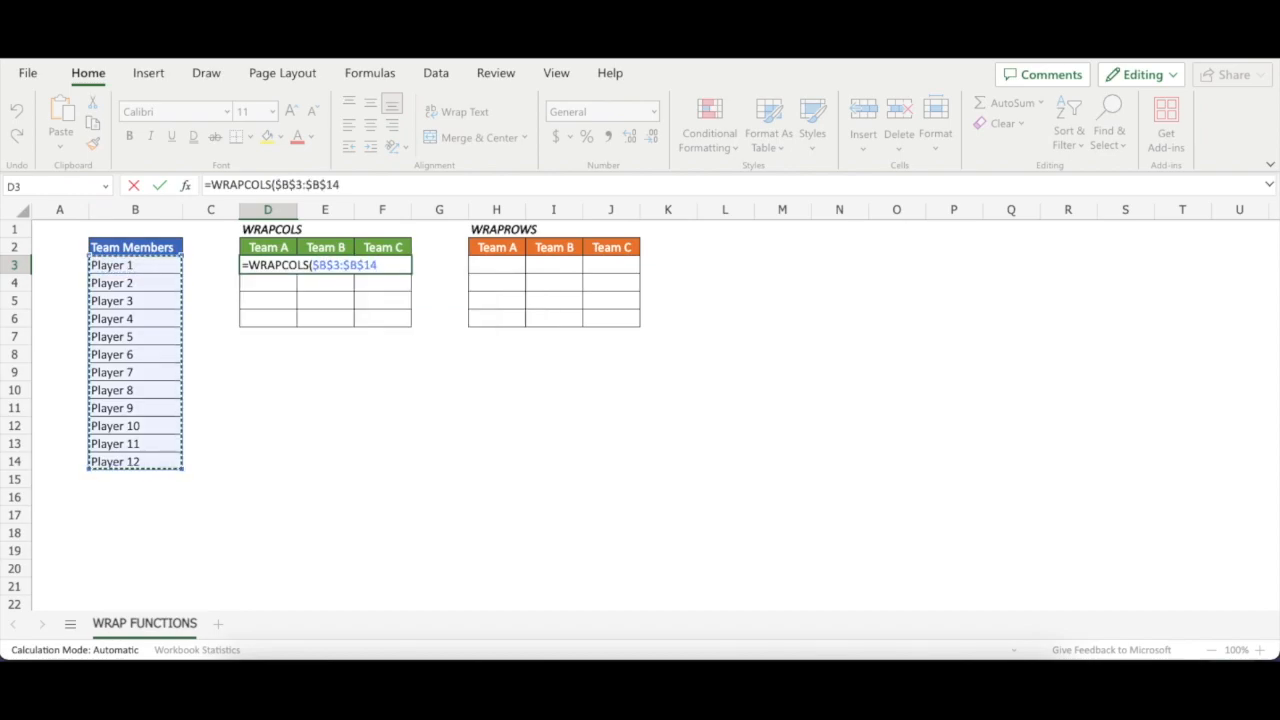
text(,)
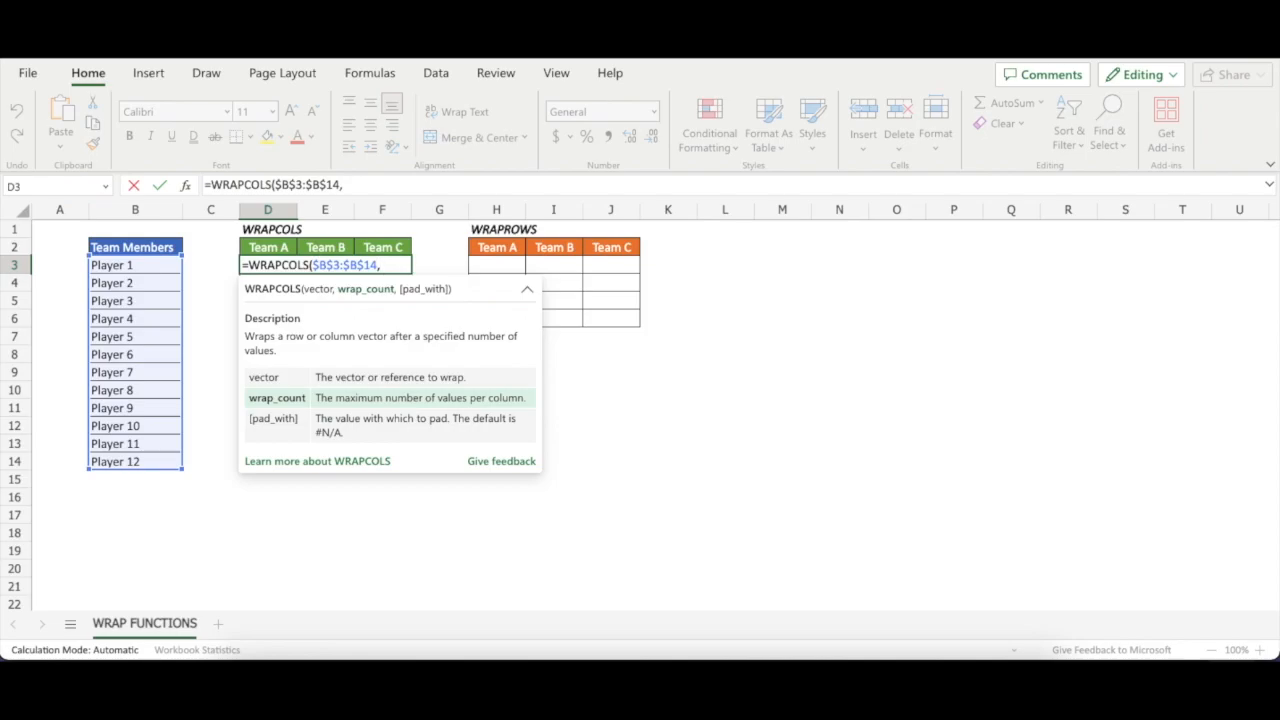
text(4))
key(Return)
Examine the four players assigned to each team in the WRAPCOLS table, one team column at a time
key(shift+Down)
key(shift+Down)
key(Right)
key(Left)
key(shift+Down)
key(shift+Down)
key(shift+Down)
key(Right)
key(shift+Down)
key(shift+Down)
key(shift+Down)
key(Right)
key(shift+Down)
key(shift+Down)
key(shift+Down)
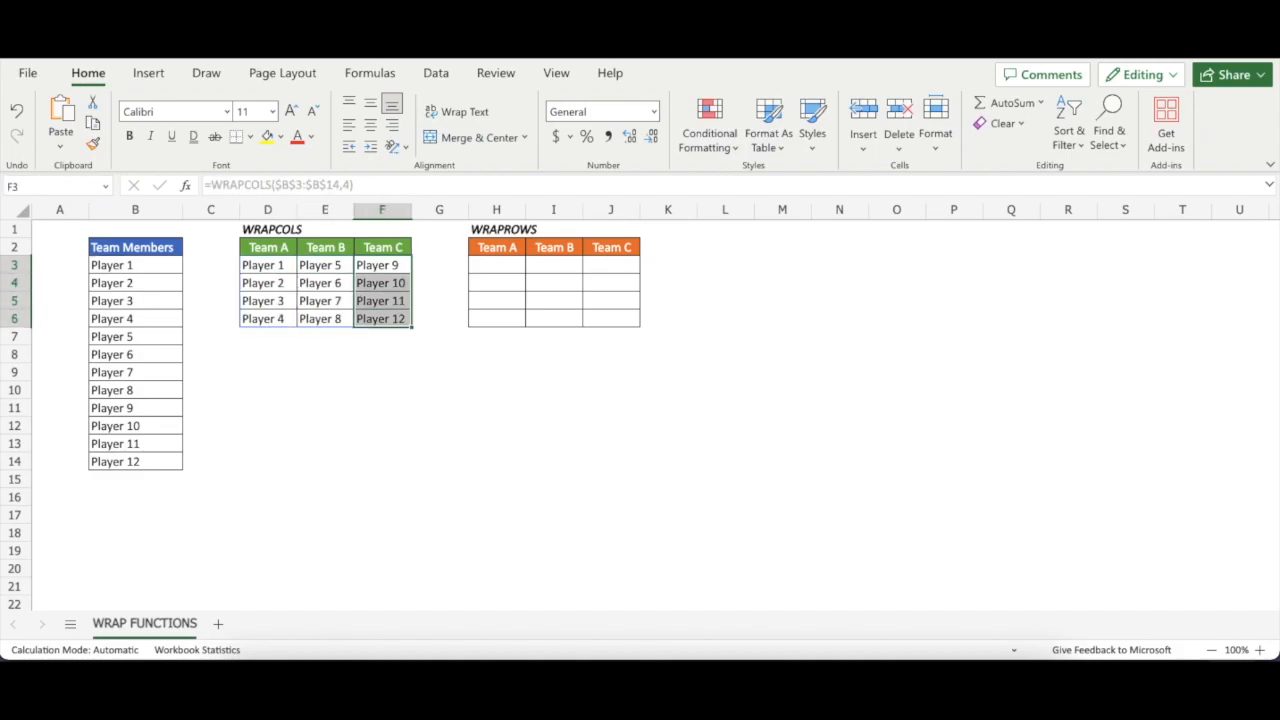
Enter =WRAPROWS($B$3:$B$14,3) in H3 to distribute the player list across the three teams row by row
key(Right)
key(Right)
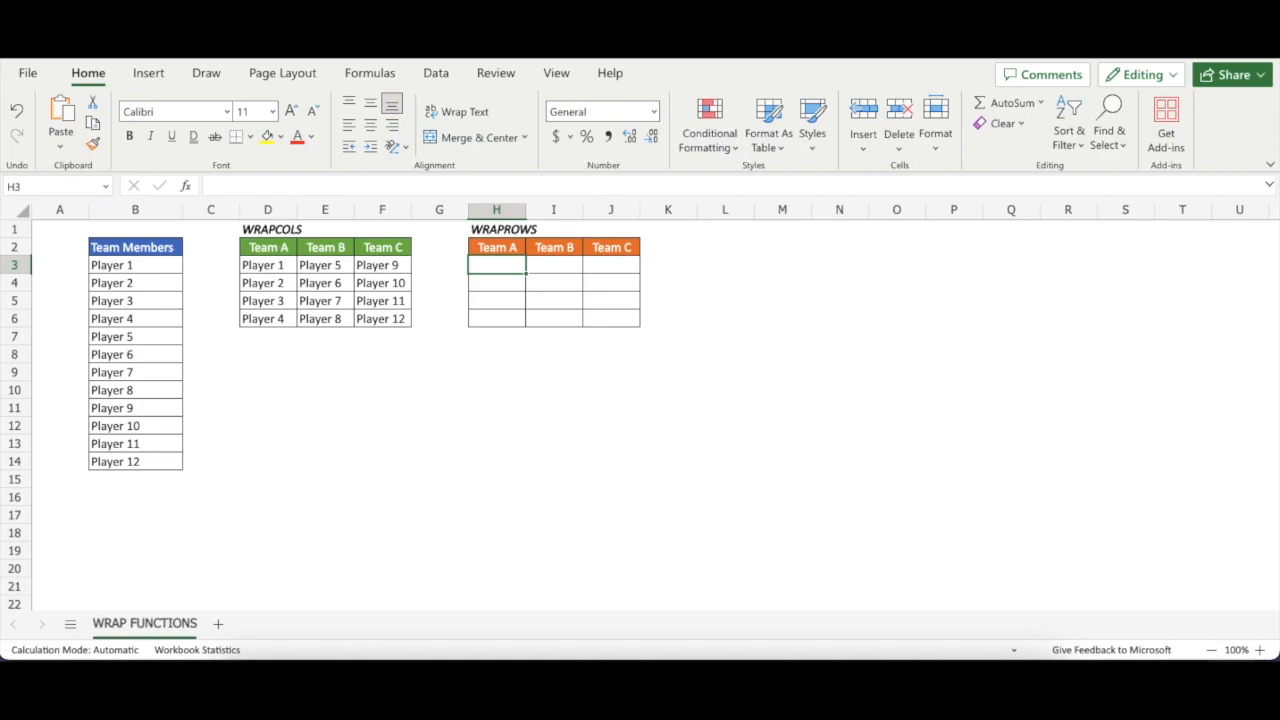
text(=wrap)
key(BackSpace)
key(BackSpace)
text(ap)
key(Down)
key(Tab)
key(Left)
key(Left)
key(Left)
key(Left)
key(Left)
key(Left)
key(ctrl+shift+Down)
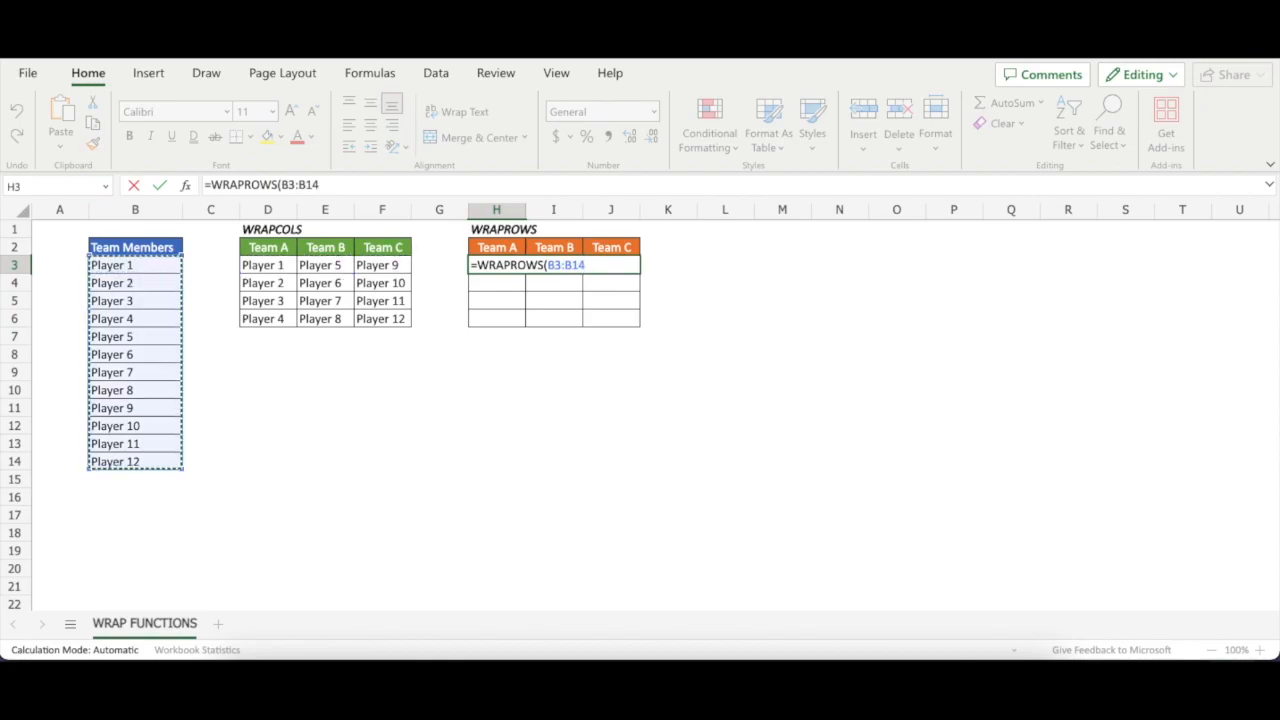
key(F4)
text(,)
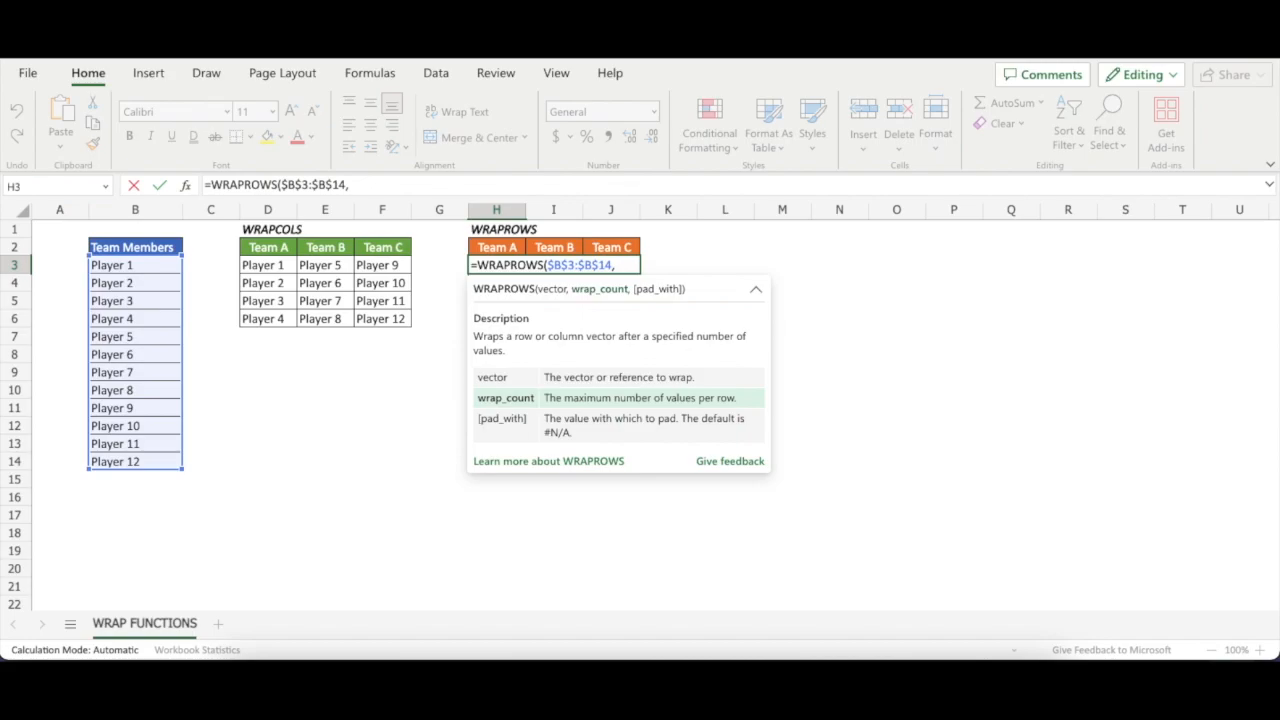
text(3))
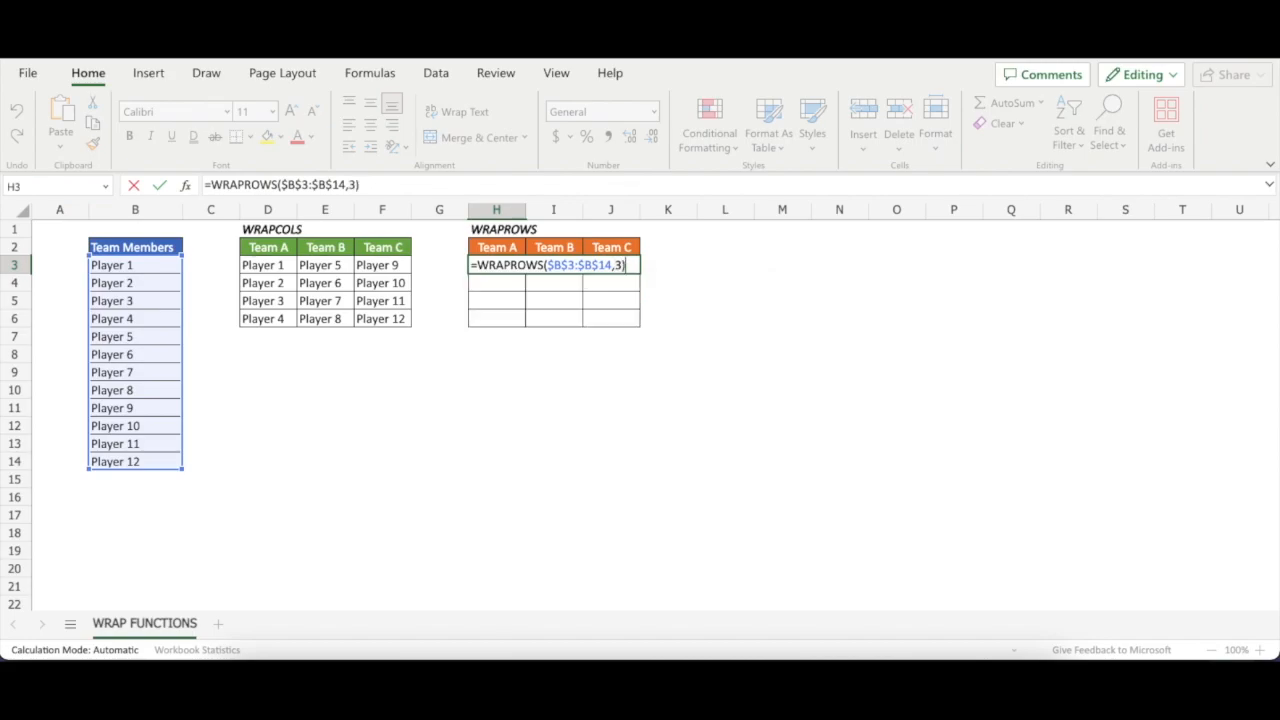
key(Return)
key(Return)
Review the first row of the WRAPROWS table, H3:J3, across its team columns
drag(496, 265, 610, 265)
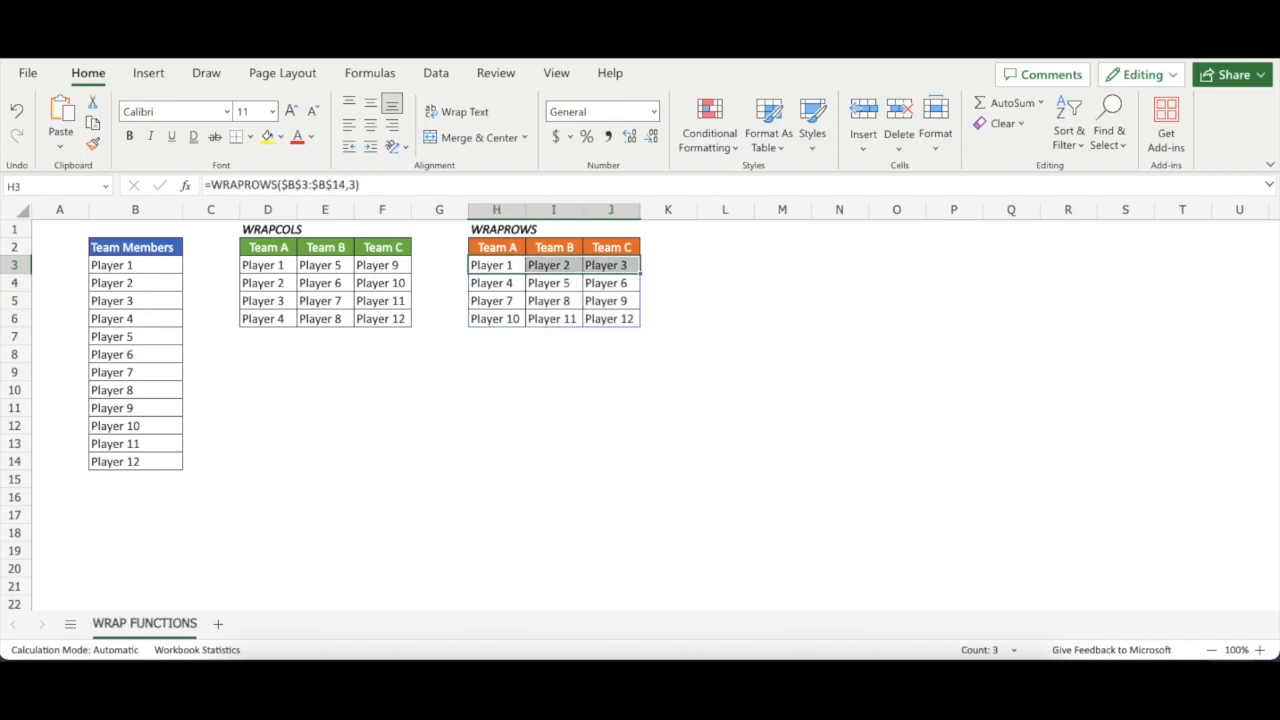
key(Up)
key(Right)
key(Right)
key(Down)
Compare the WRAPCOLS Team A players in D3:D6 with the first four source players in B3:B6
key(Left)
key(Left)
key(Left)
key(Left)
key(Left)
key(Left)
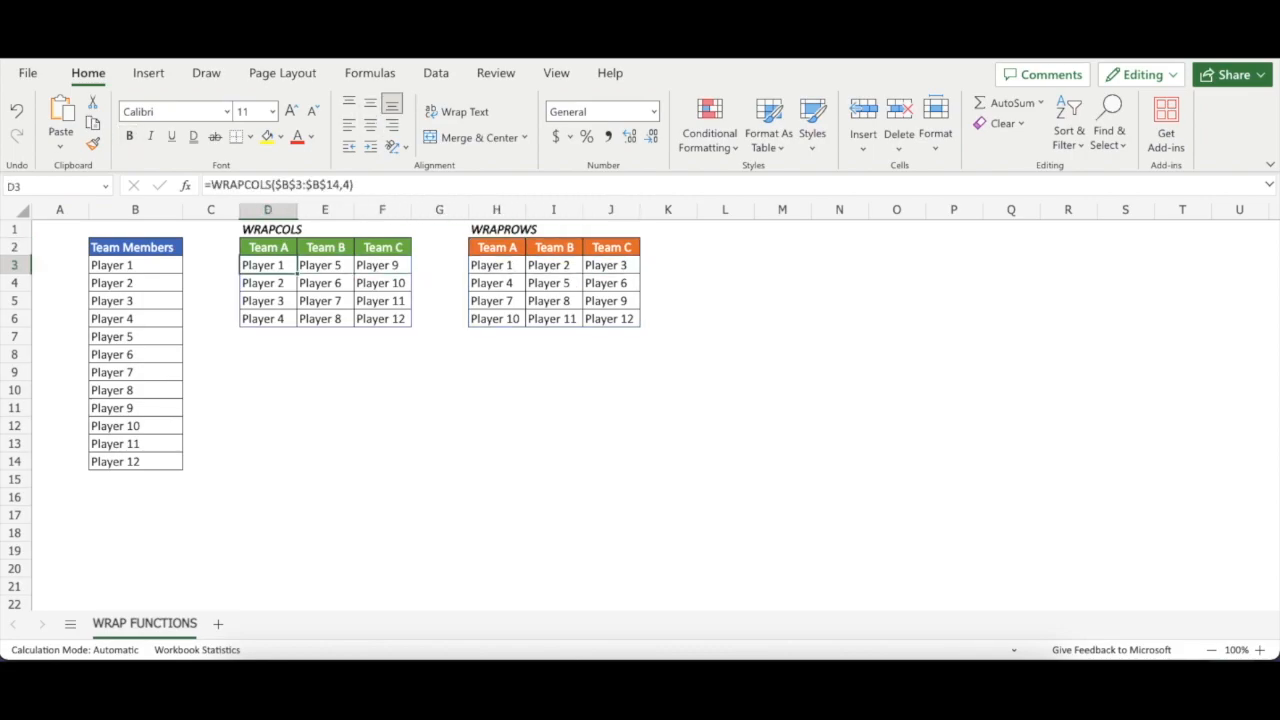
key(shift+Down)
key(shift+Down)
key(shift+Down)
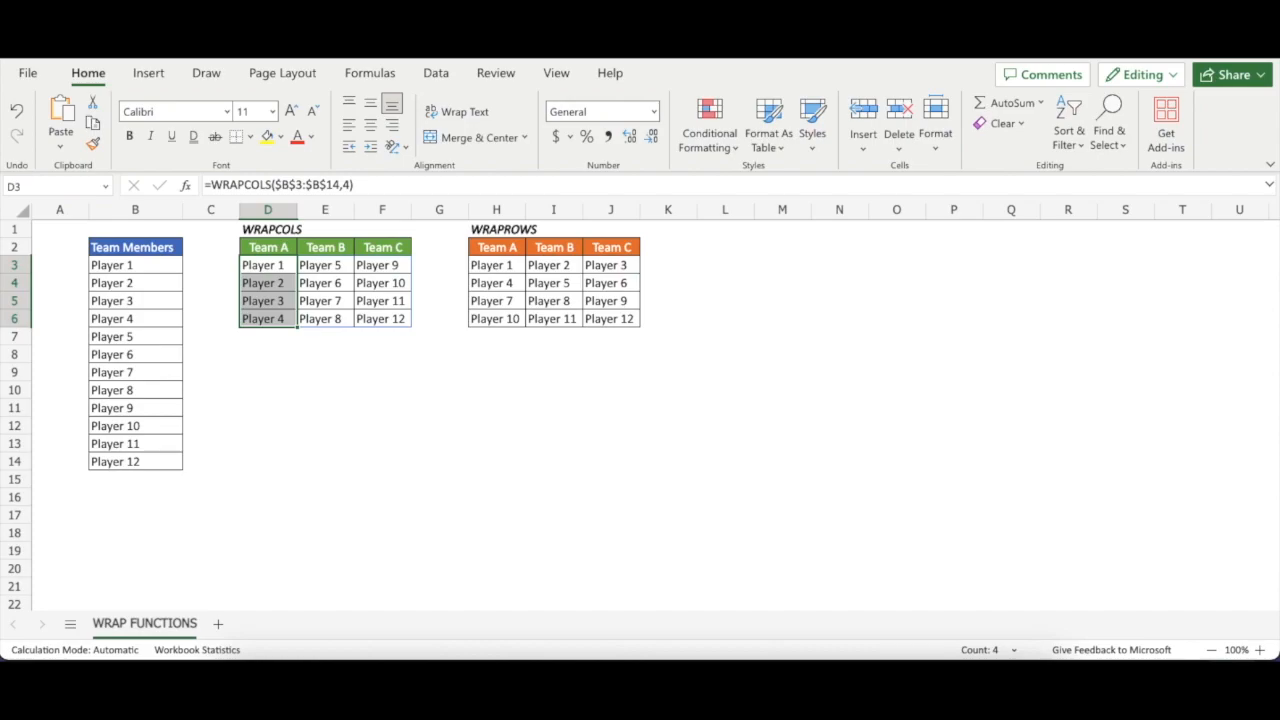
key(Left)
key(Left)
key(shift+Down)
key(shift+Down)
key(shift+Down)
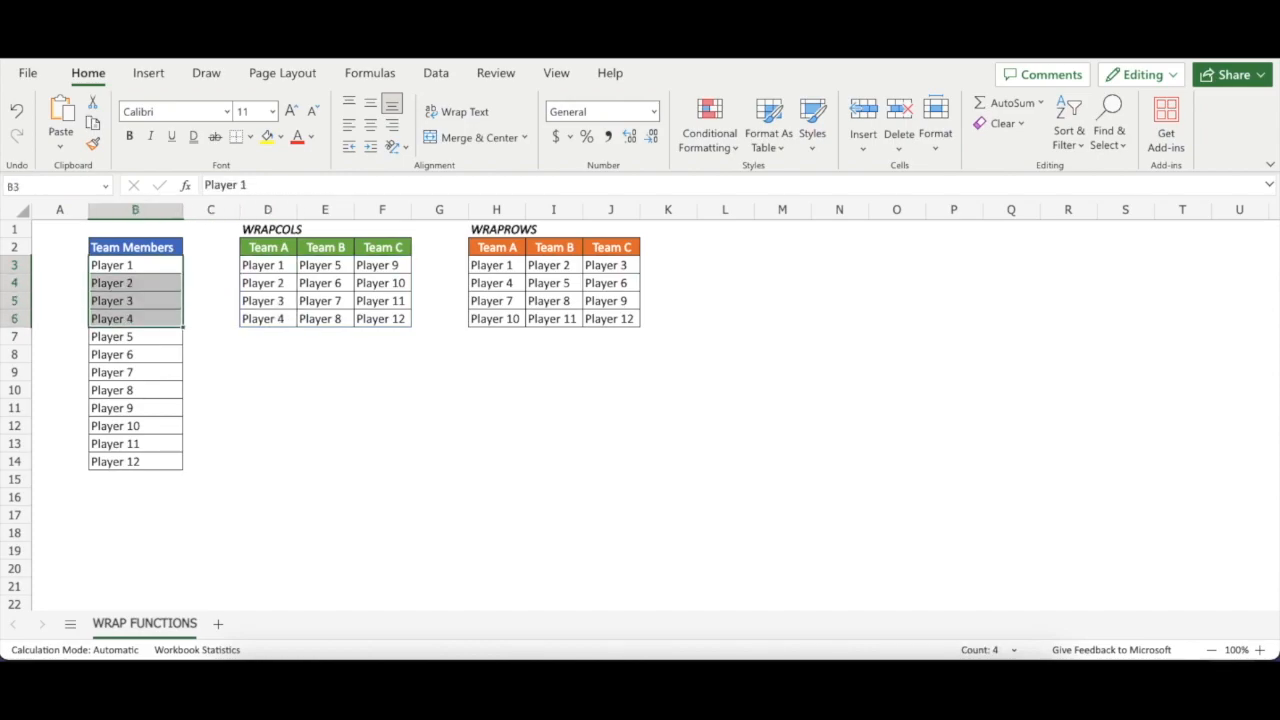
Examine the second and third groups of four players in the source list, B7:B10 and B11:B14
key(Down)
key(Down)
key(Down)
key(Down)
key(shift+Down)
key(shift+Down)
key(shift+Down)
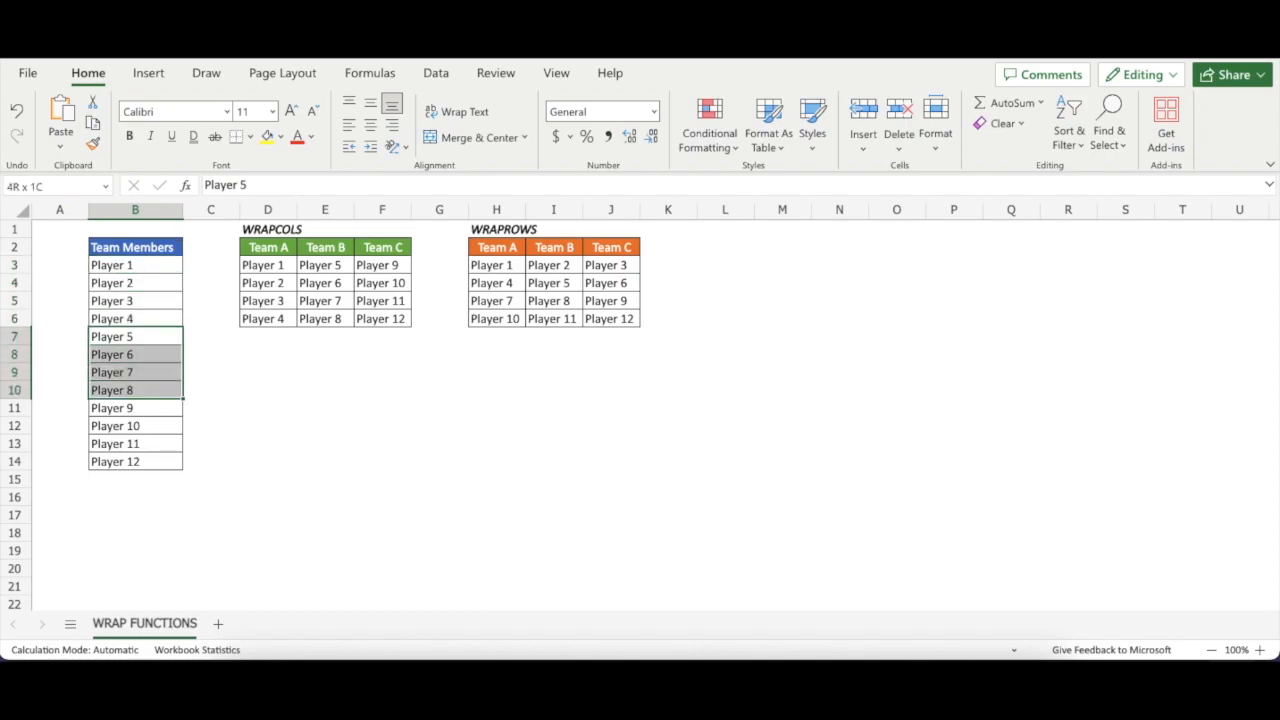
key(Down)
key(Down)
key(Down)
key(Down)
key(shift+Down)
key(shift+Down)
key(shift+Down)
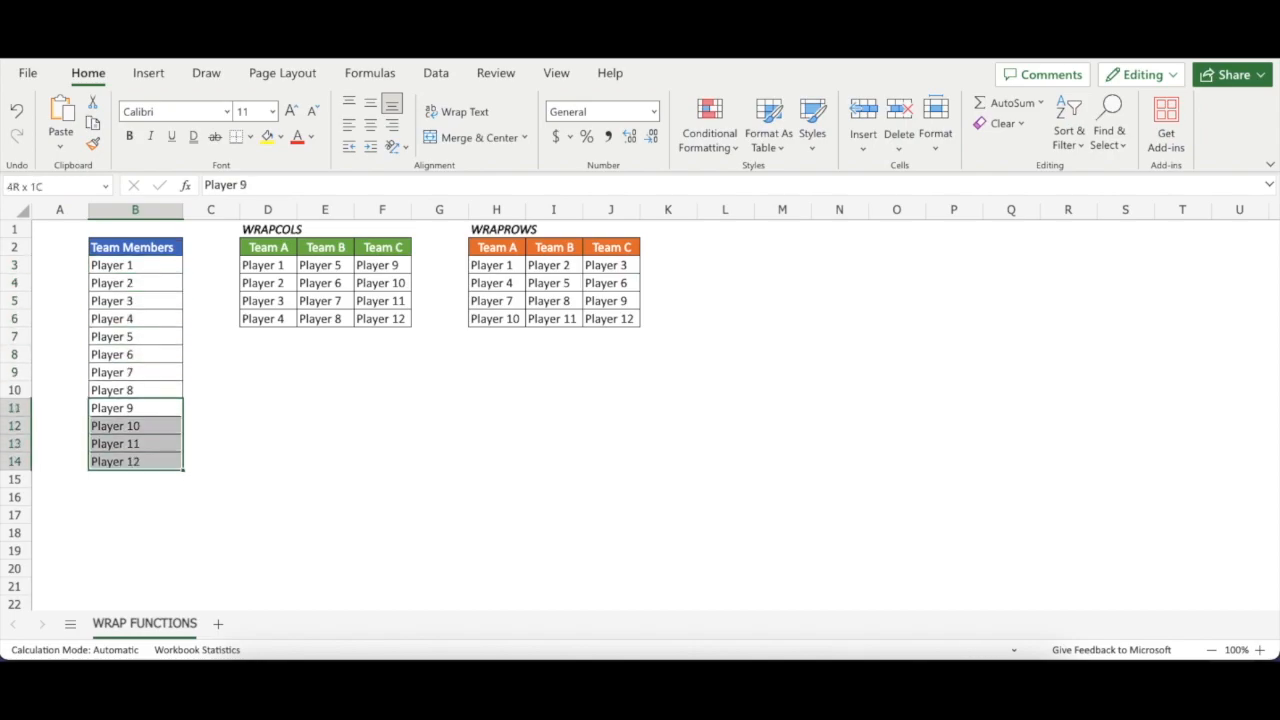
Examine the source list in groups of three players, starting with B3:B5
key(Right)
key(Left)
key(Up)
key(Up)
key(Up)
key(Up)
key(Up)
key(Up)
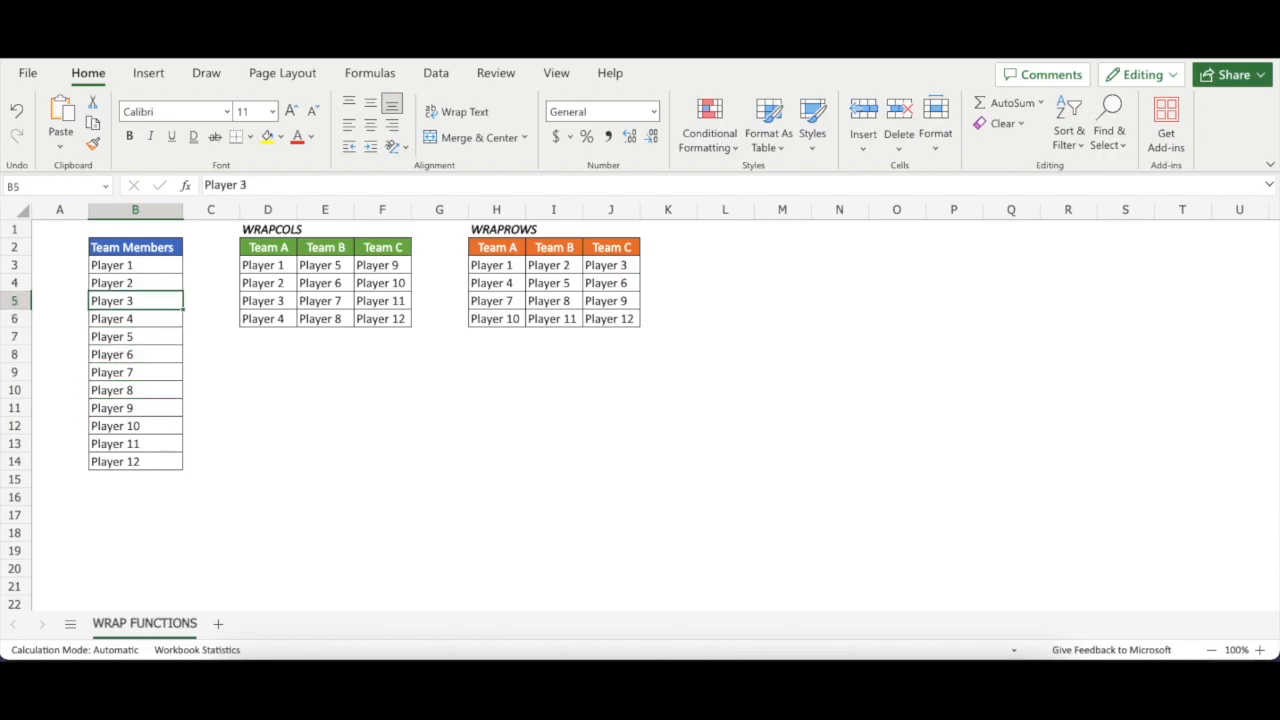
key(shift+Up)
key(shift+Up)
key(Down)
key(shift+Down)
key(shift+Down)
Examine how the first three source players fill H3:J3 in the WRAPROWS table
key(Right)
key(Right)
key(Right)
key(Right)
key(Right)
key(Right)
key(Up)
key(Up)
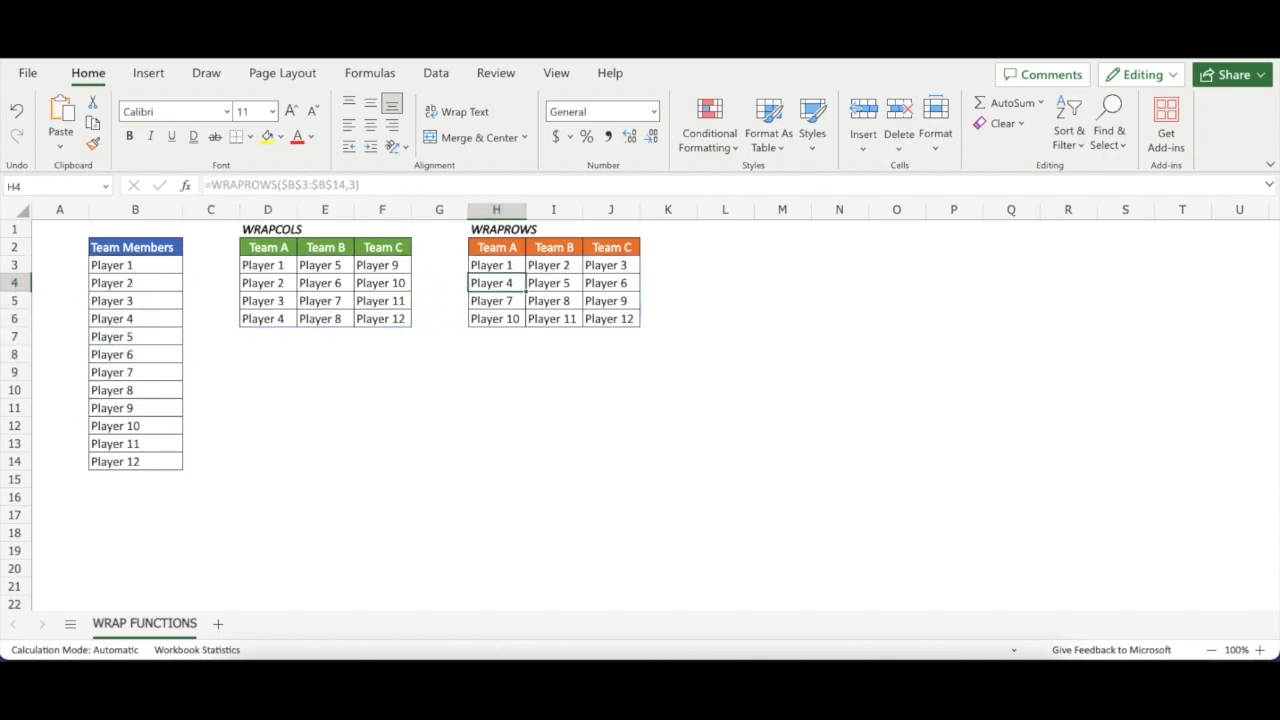
key(Up)
key(shift+Right)
key(shift+Right)
Review the full source list B3:B14 and the WRAPCOLS formula in D3
key(Down)
key(Left)
key(Left)
key(Left)
key(Left)
key(Left)
key(Left)
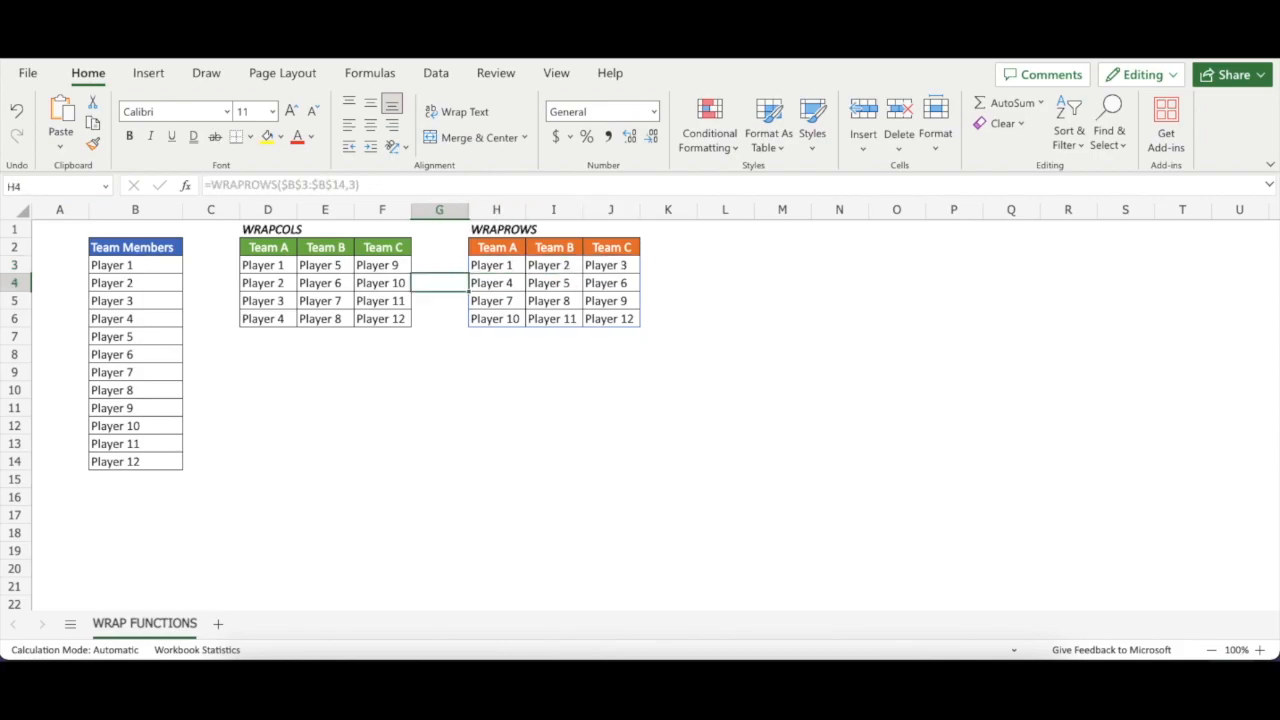
key(Up)
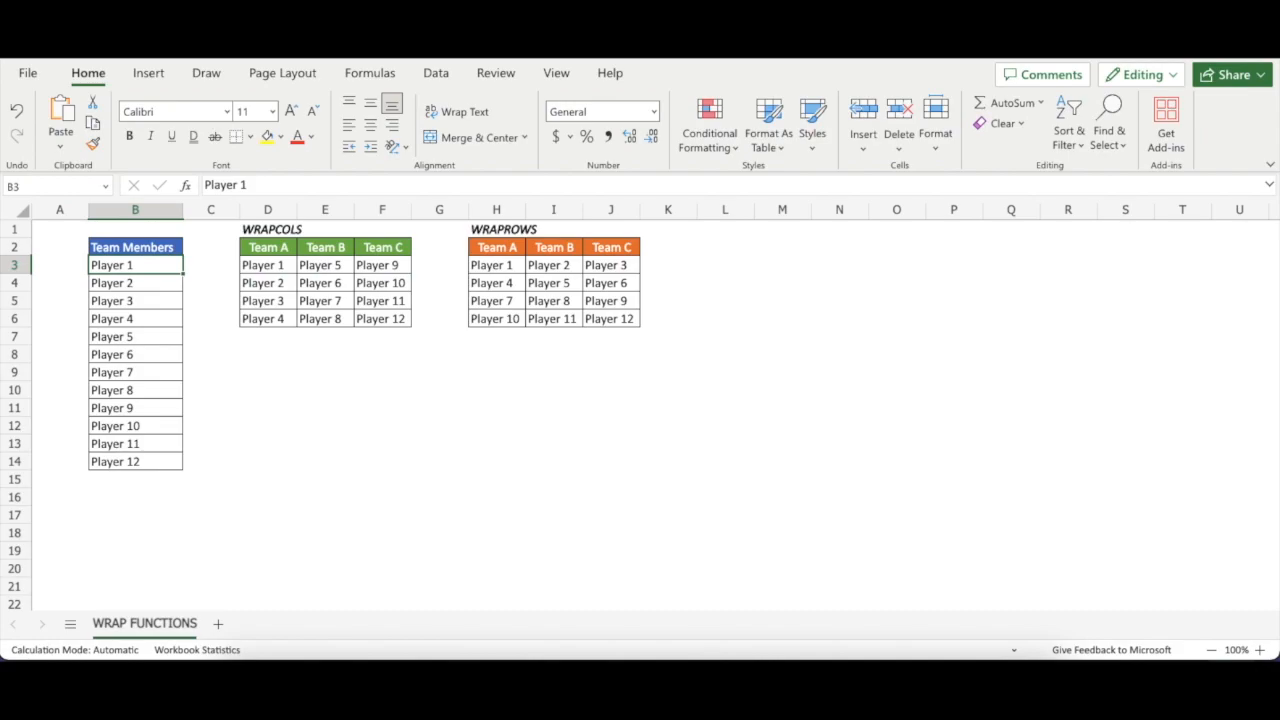
key(ctrl+shift+Down)
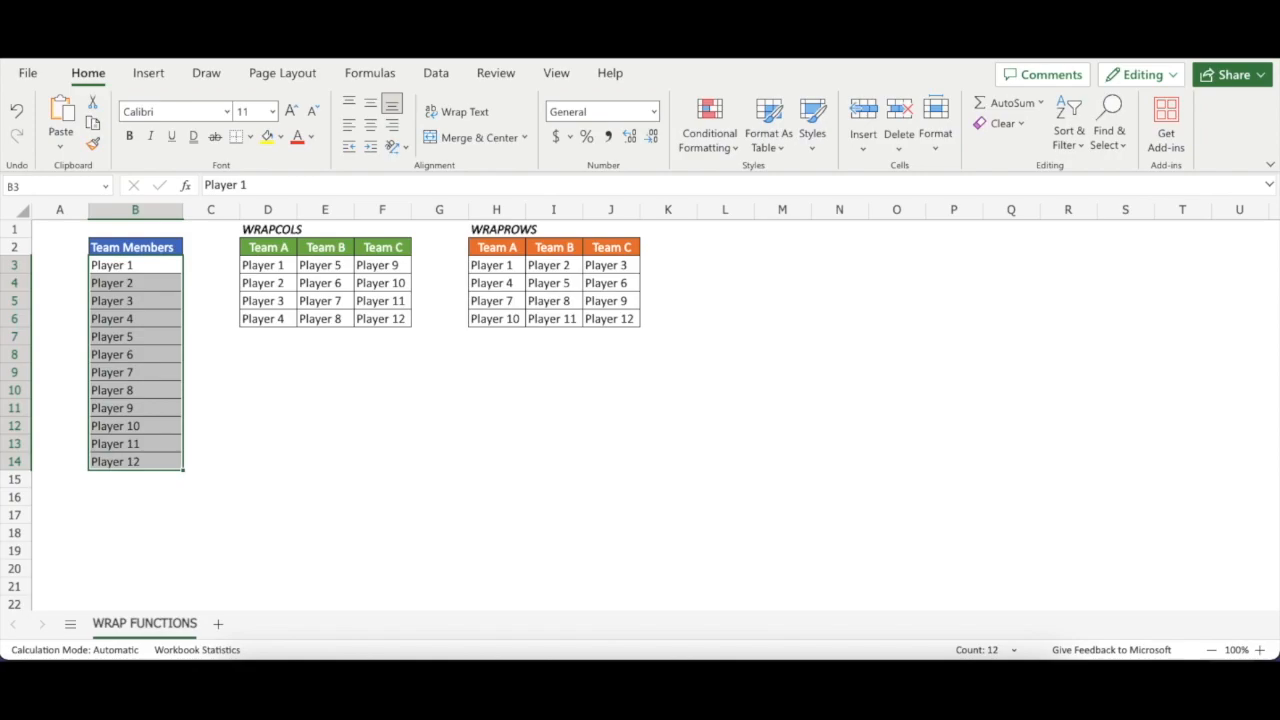
key(Right)
key(Right)
key(Right)
key(Left)
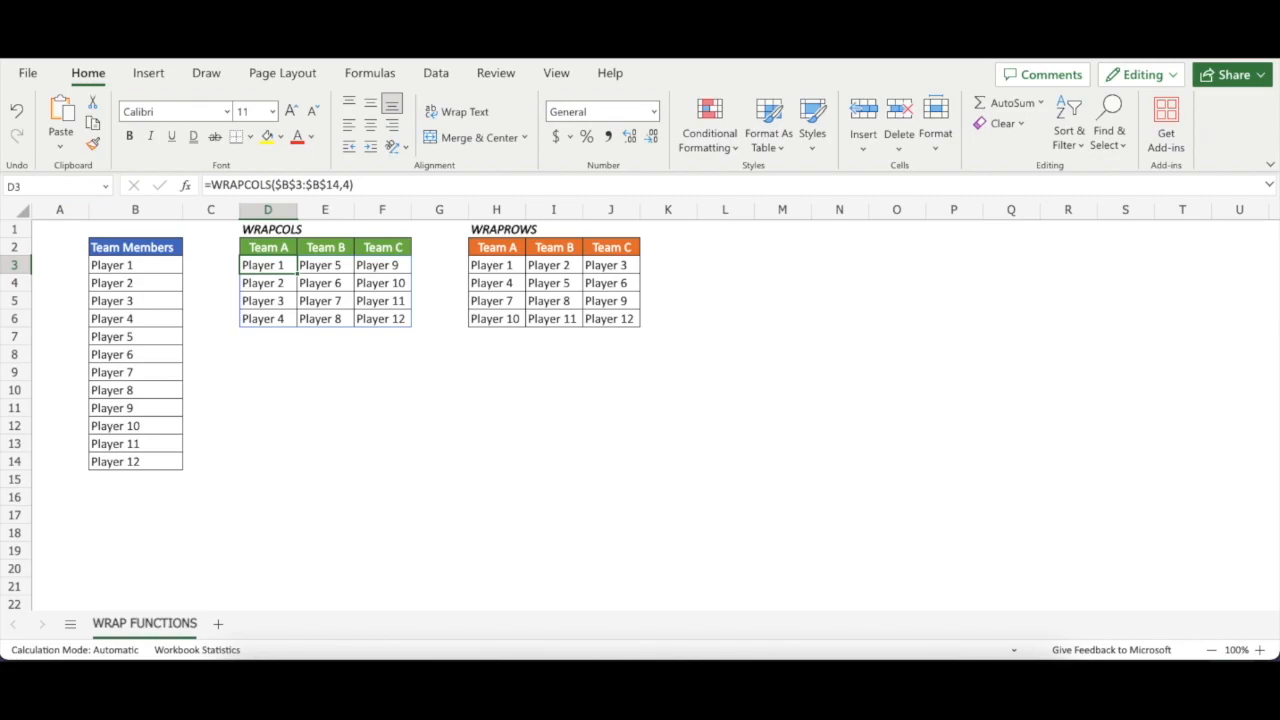
Delete the WRAPROWS results from H3:J6, leaving the table's headers in place
key(Right)
key(Right)
key(Right)
key(Right)
key(Left)
key(Left)
key(Left)
key(Right)
key(Right)
key(Right)
key(shift+Down)
key(shift+Down)
key(shift+Down)
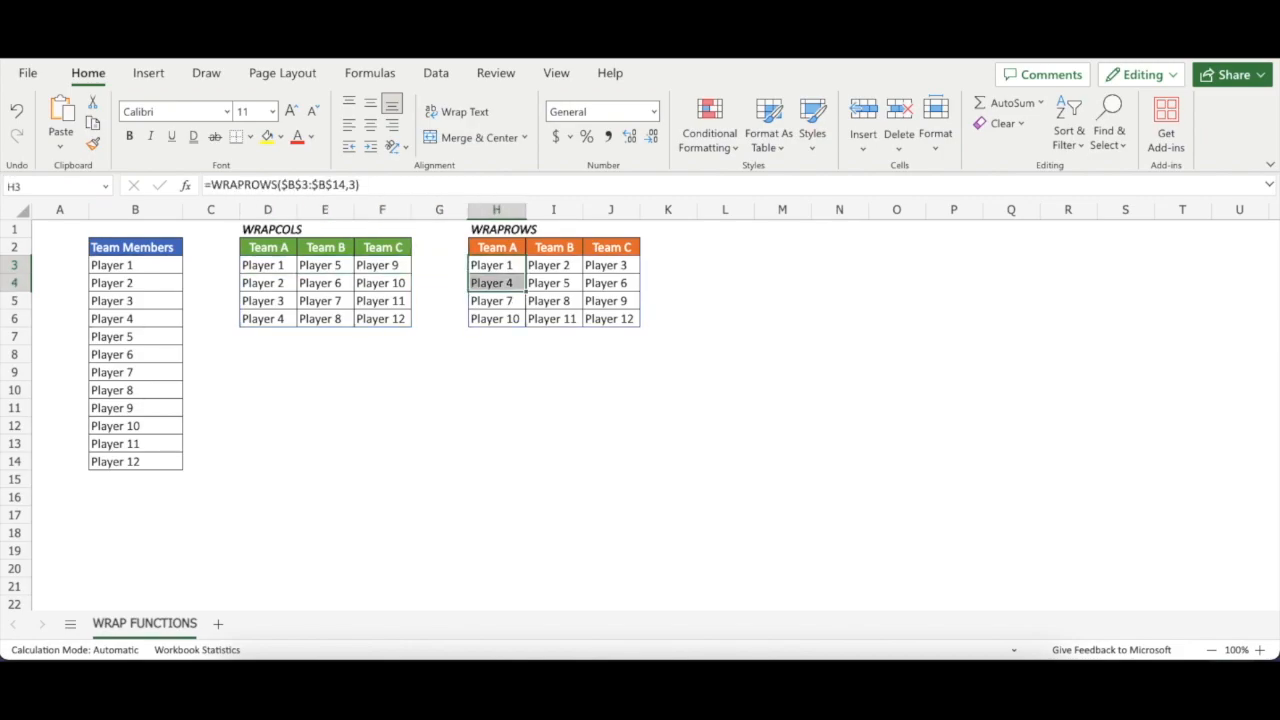
key(shift+Right)
key(shift+Right)
key(Delete)
Review the Team A, Team B and Team C player groups in the WRAPCOLS table, D3:F6
key(Left)
key(Left)
key(Left)
key(Left)
key(shift+Down)
key(shift+Down)
key(shift+Down)
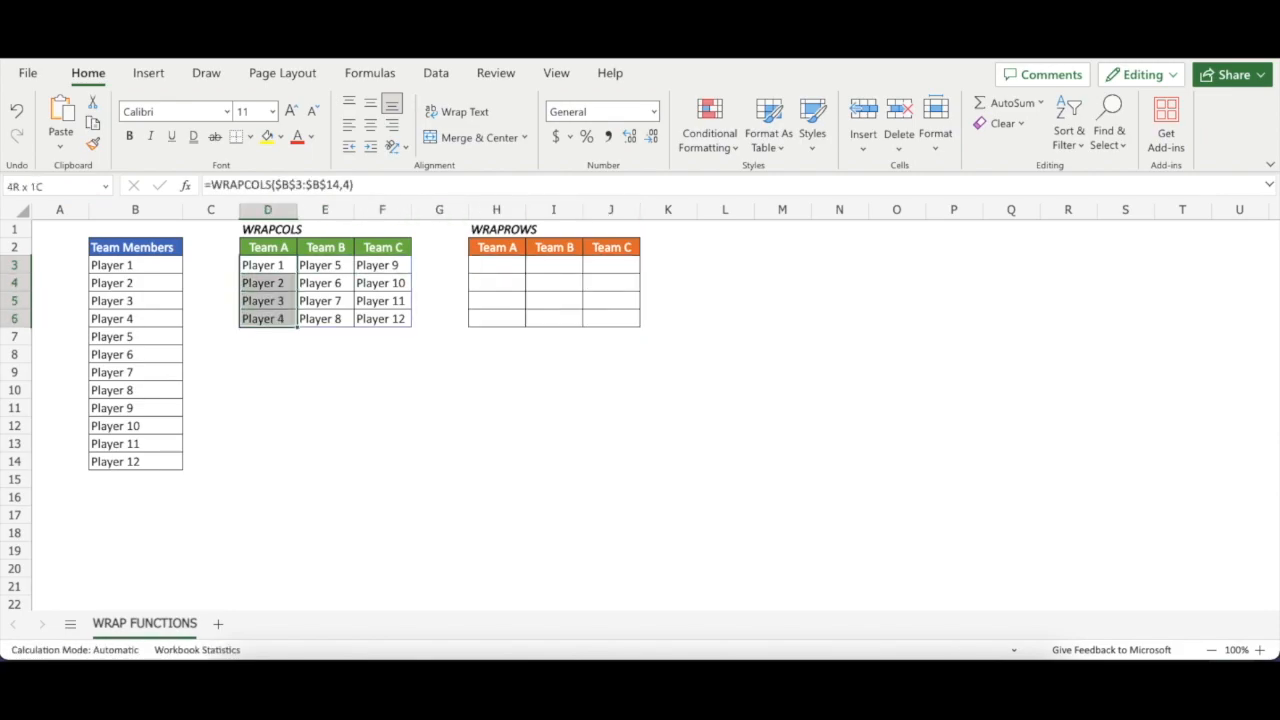
key(Right)
key(shift+Down)
key(shift+Down)
key(shift+Down)
key(Right)
key(shift+Down)
key(shift+Down)
key(shift+Down)
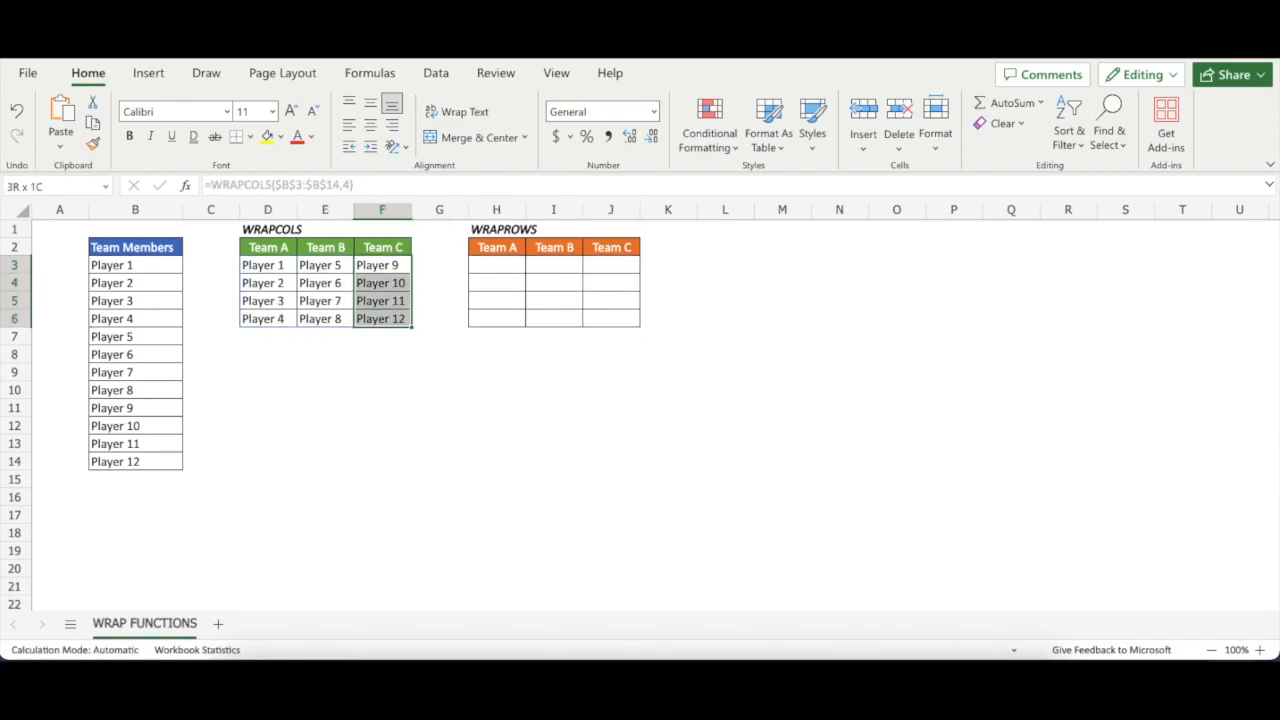
Check the WRAPCOLS formula in D3 and the table's heading in D1
key(Left)
key(Left)
key(Left)
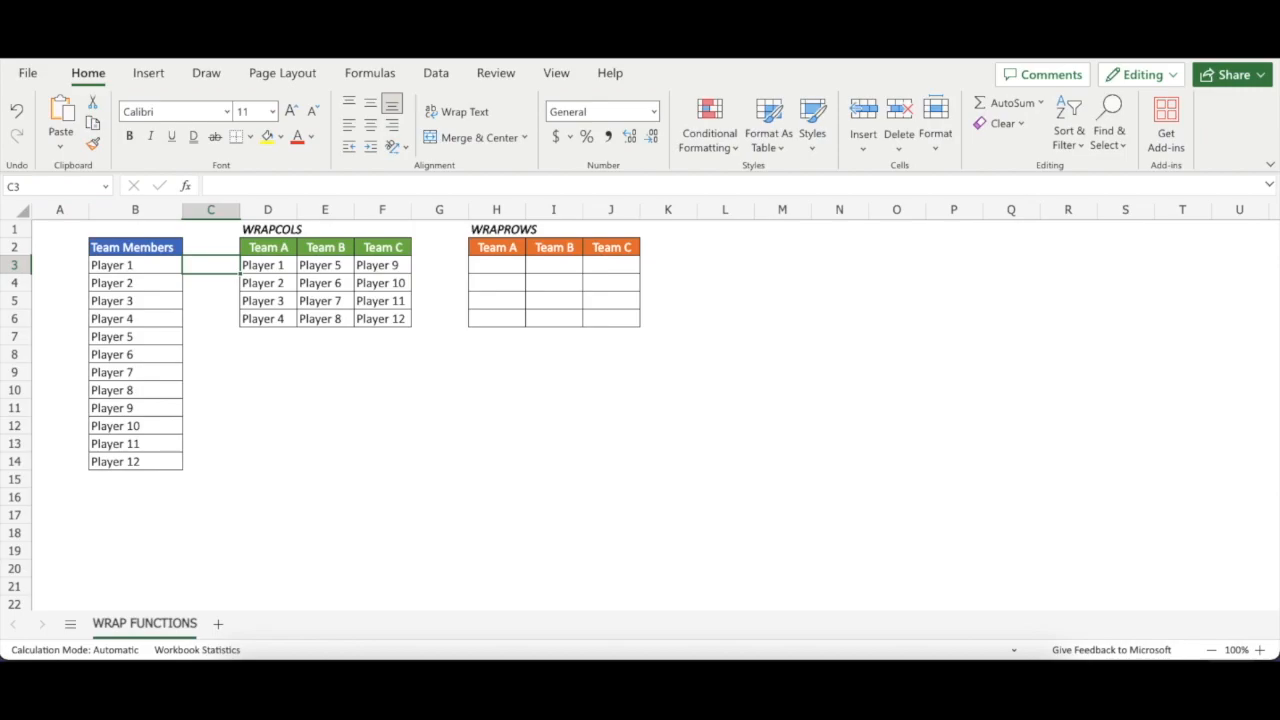
click(268, 265)
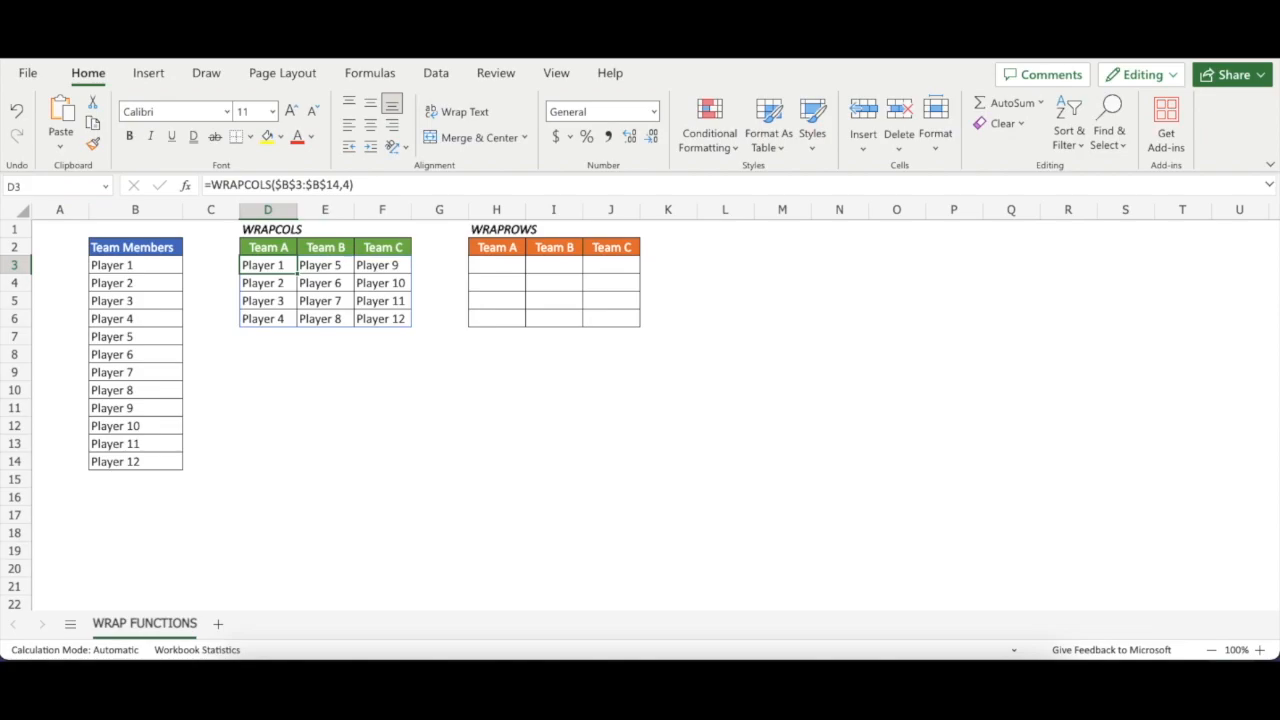
click(211, 265)
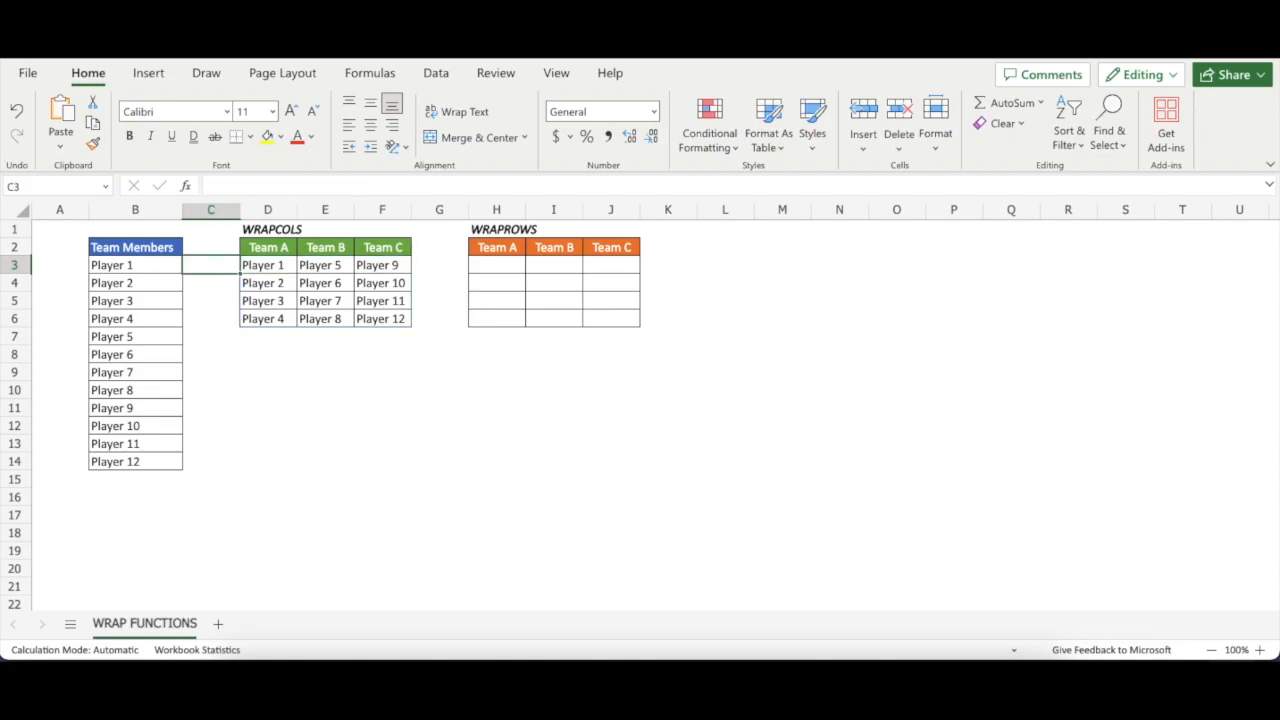
key(Right)
key(Up)
key(Up)
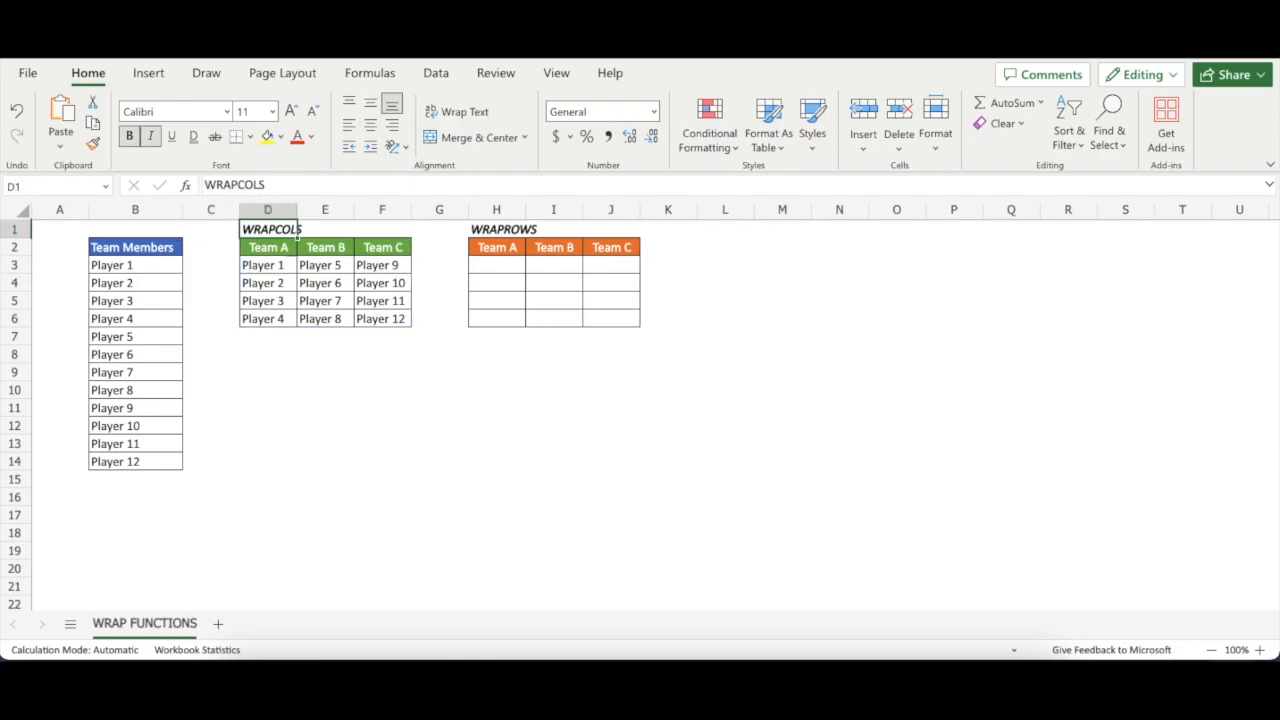
Review the WRAPCOLS heading and the Team Members list starting at B3
key(Down)
key(Up)
key(Down)
key(Left)
key(Left)
key(Down)
key(shift+Page_Down)
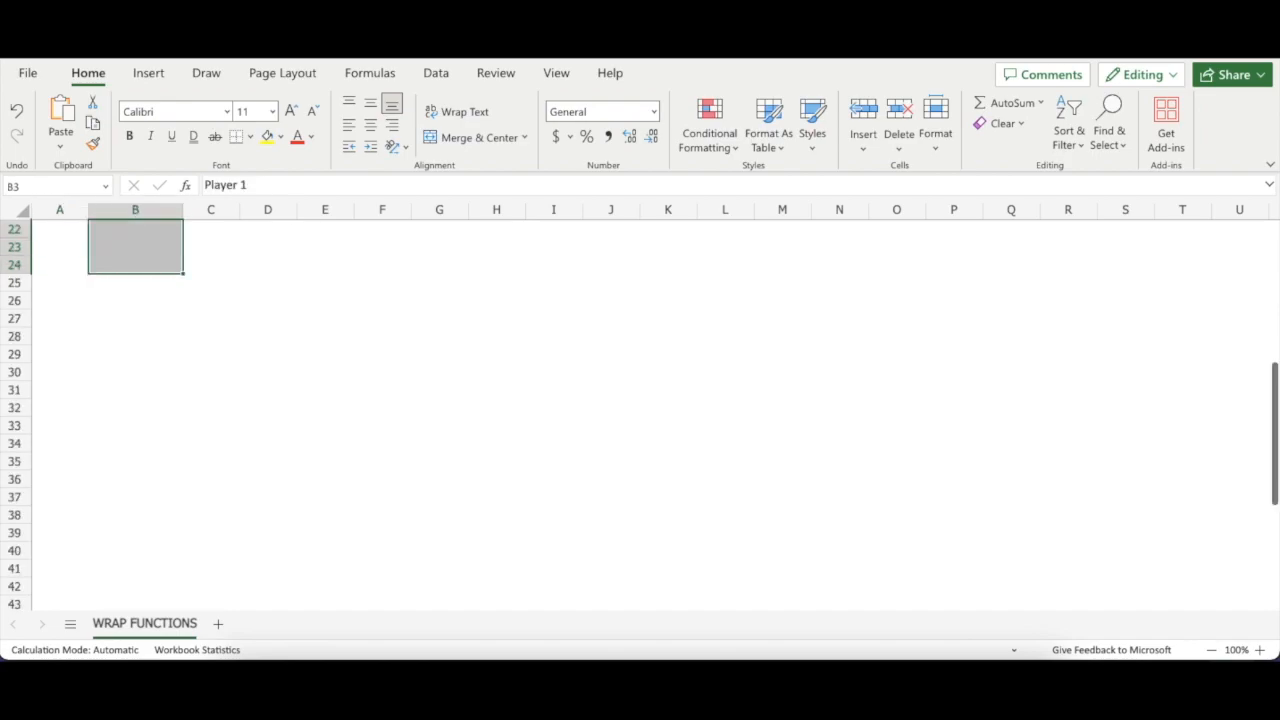
key(shift+Page_Up)
key(Up)
key(Down)
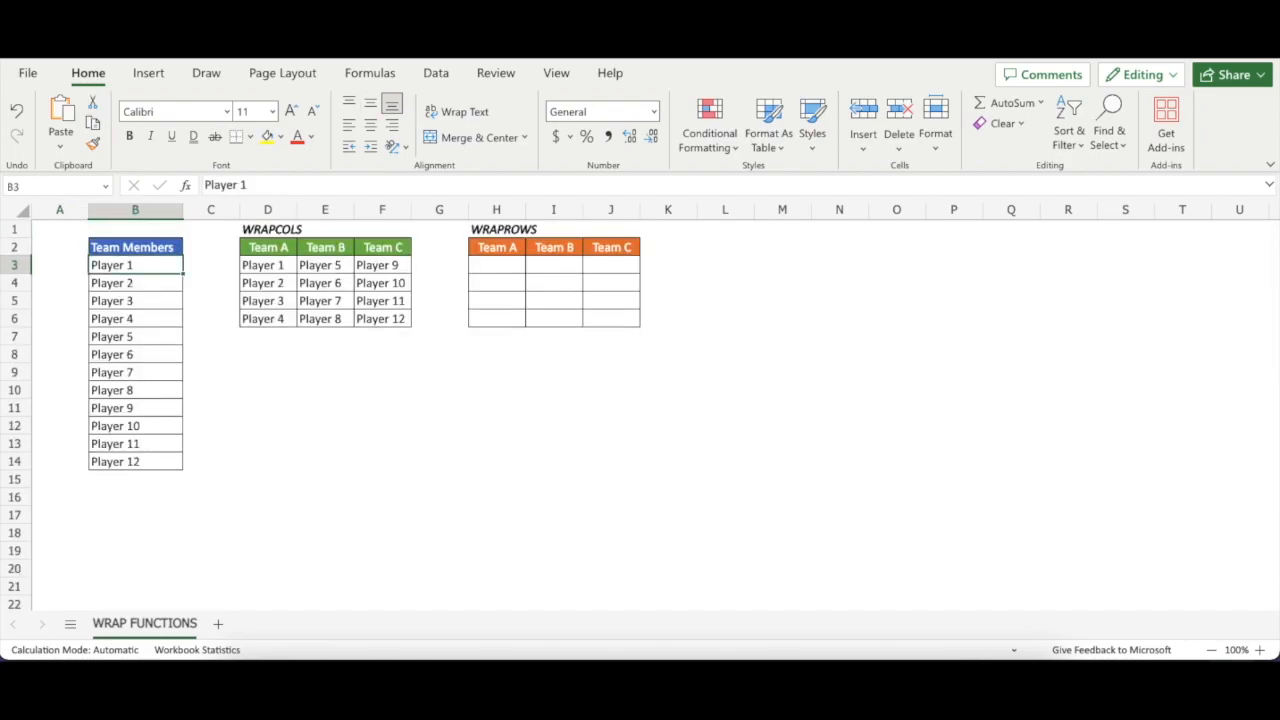
Insert a new column next to the Team Members list and head it "Randomize" in C2
key(Right)
key(ctrl+space)
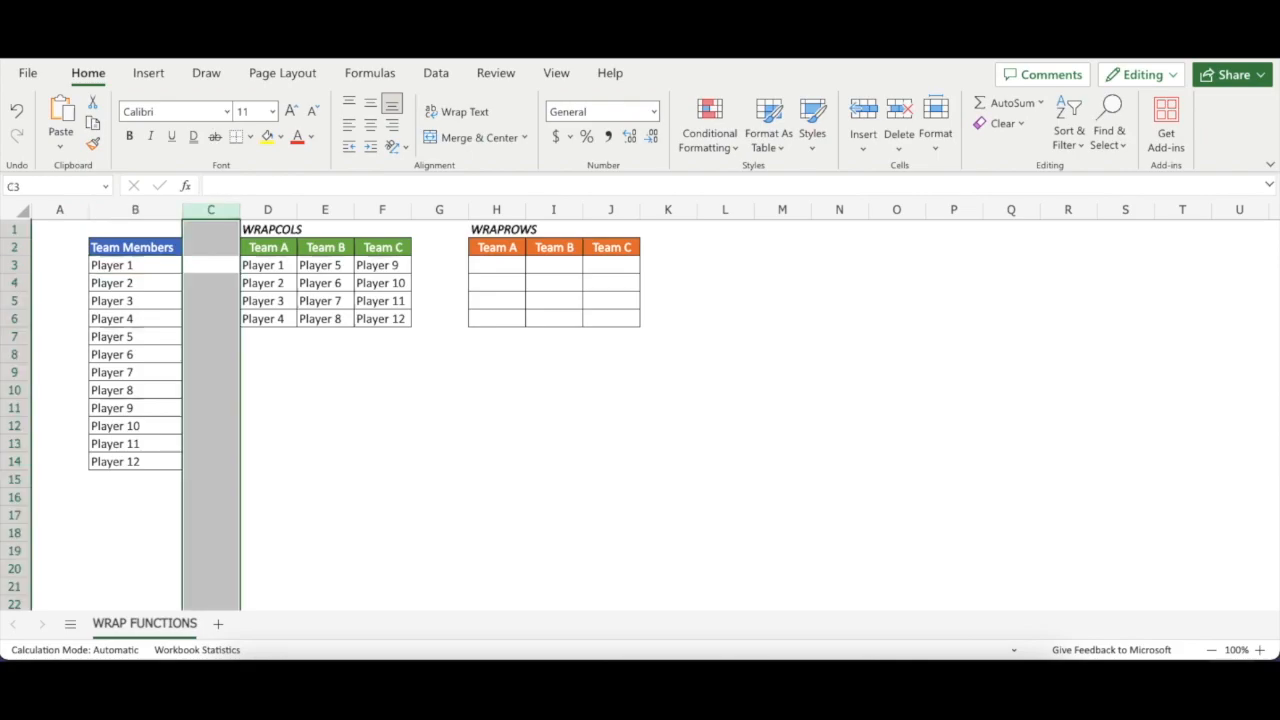
key(ctrl+shift+plus)
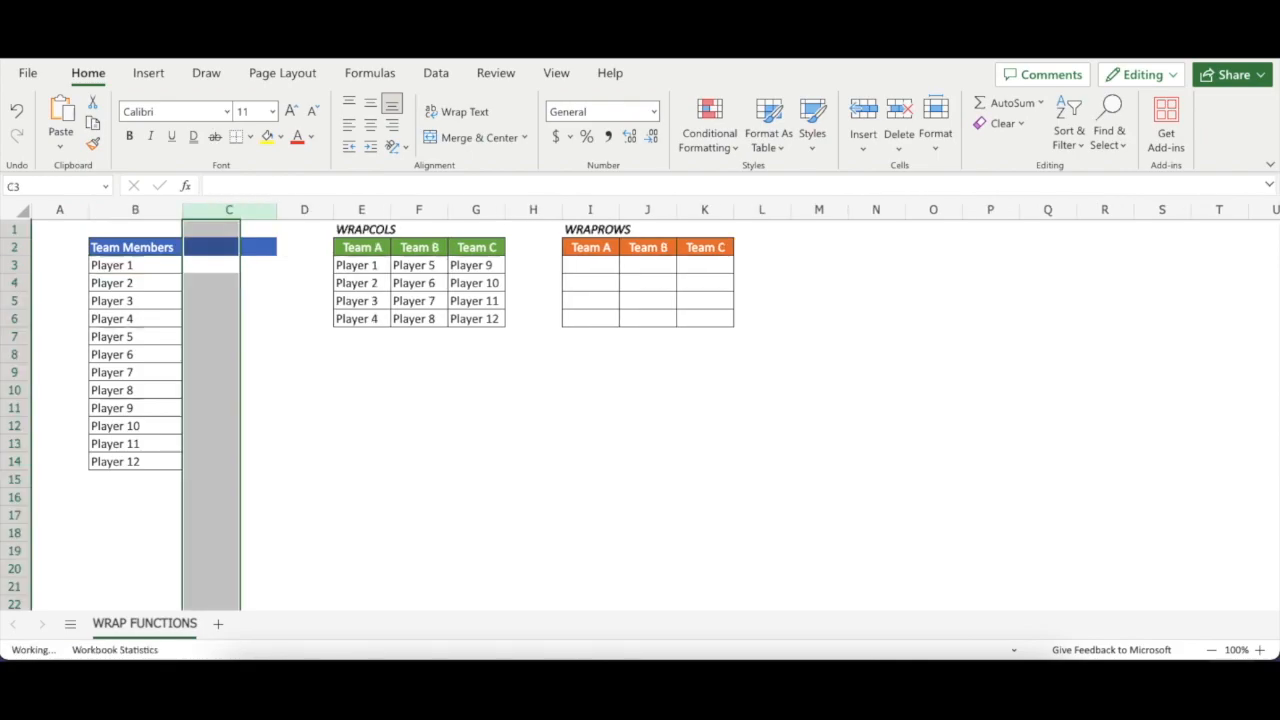
key(Right)
key(Left)
key(Up)
text(Random)
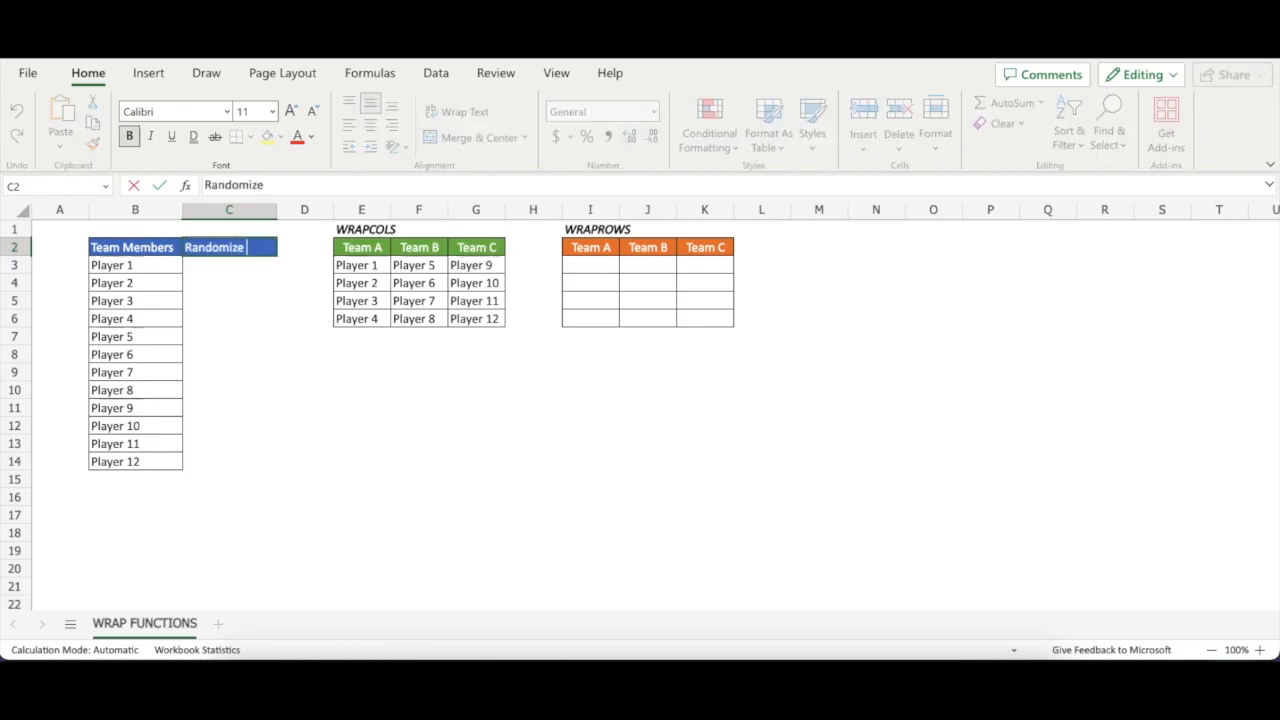
key(Return)
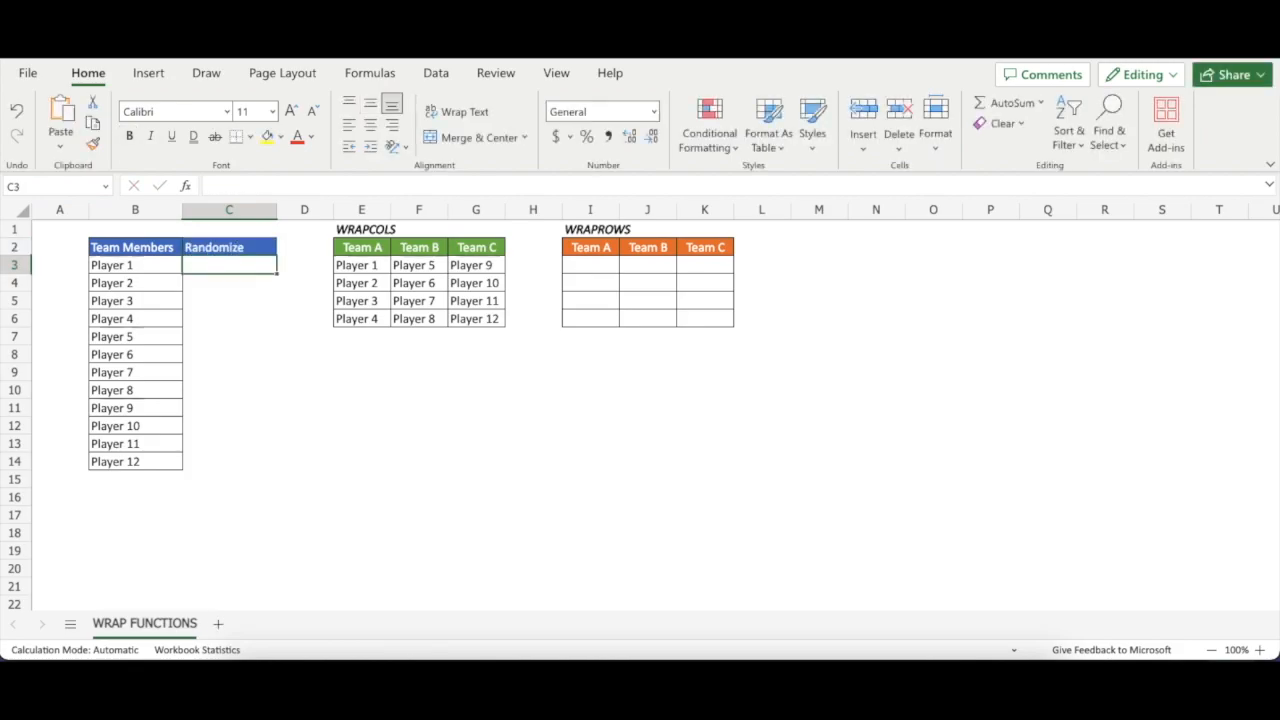
Enter the formula =RAND() in C3 for the first player
text(=rand)
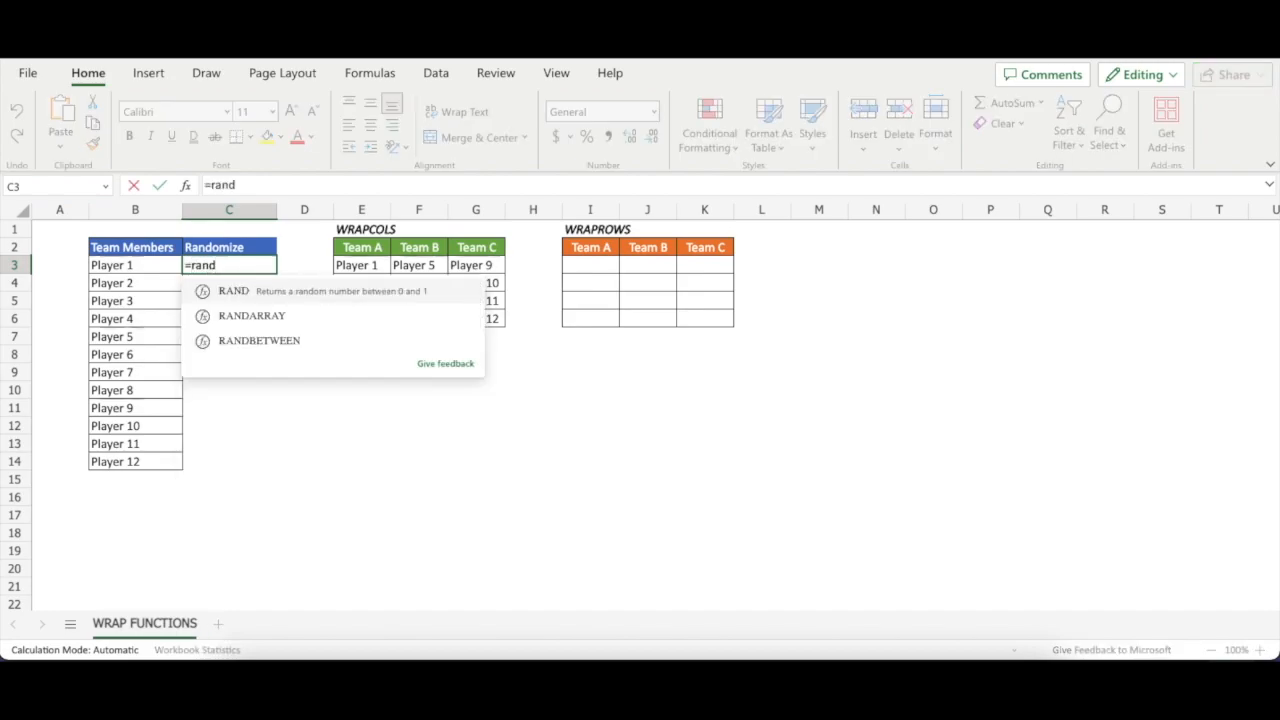
key(Tab)
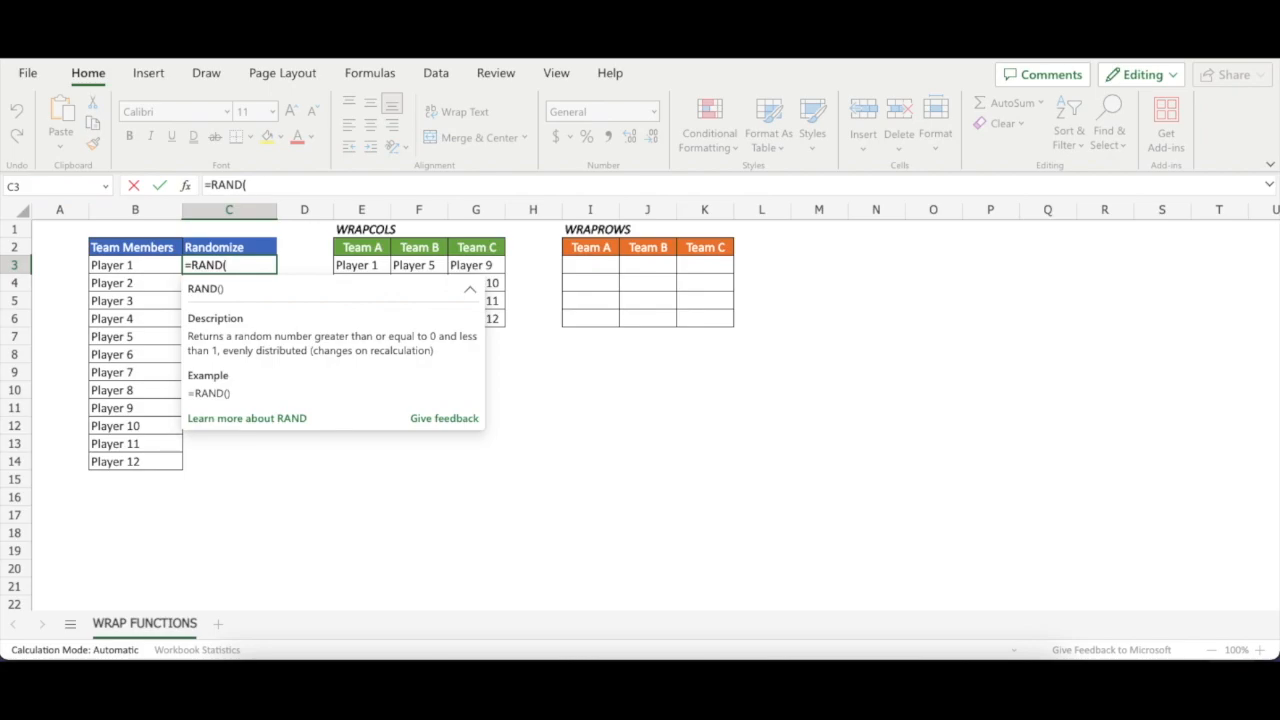
text())
key(ctrl+Return)
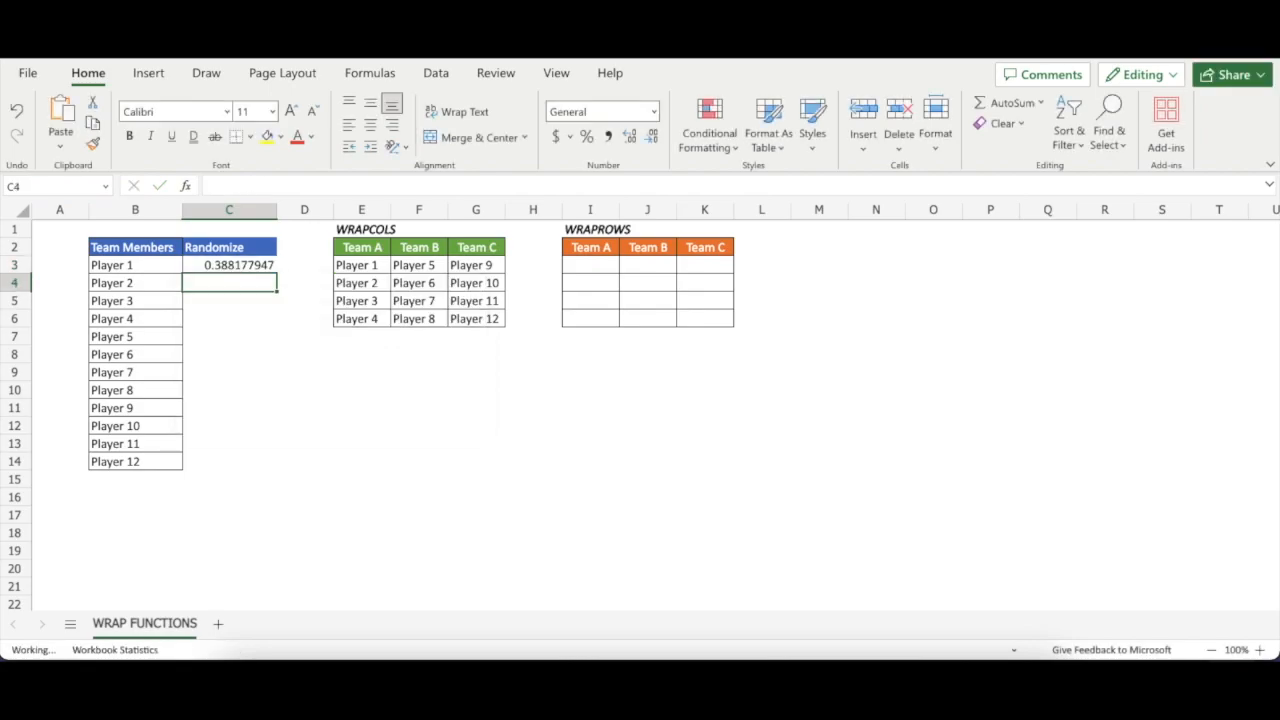
Copy the RAND formula from C3 to the rest of the players, filling C3:C14
key(ctrl+c)
key(shift+Down)
key(shift+Down)
key(shift+Down)
key(shift+Down)
key(shift+Down)
key(shift+Down)
key(shift+Down)
key(shift+Down)
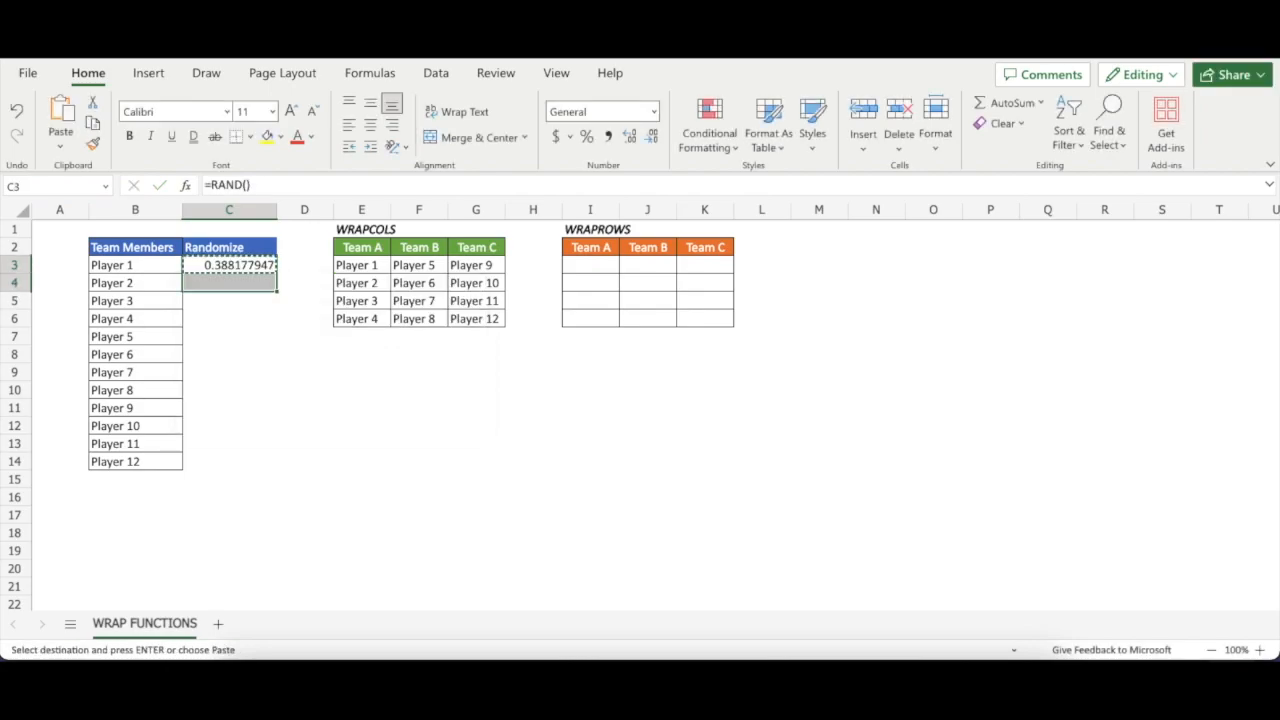
key(shift+Down)
key(shift+Down)
key(shift+Down)
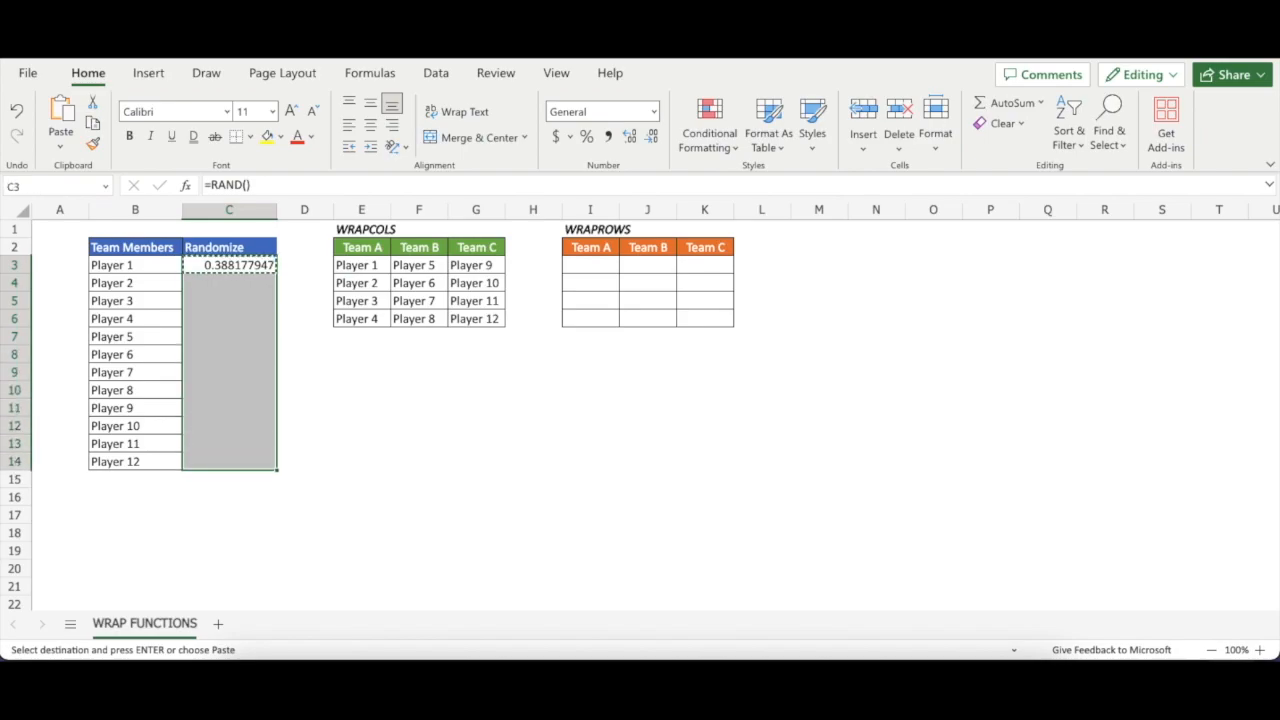
key(ctrl+v)
key(Left)
key(Right)
key(Left)
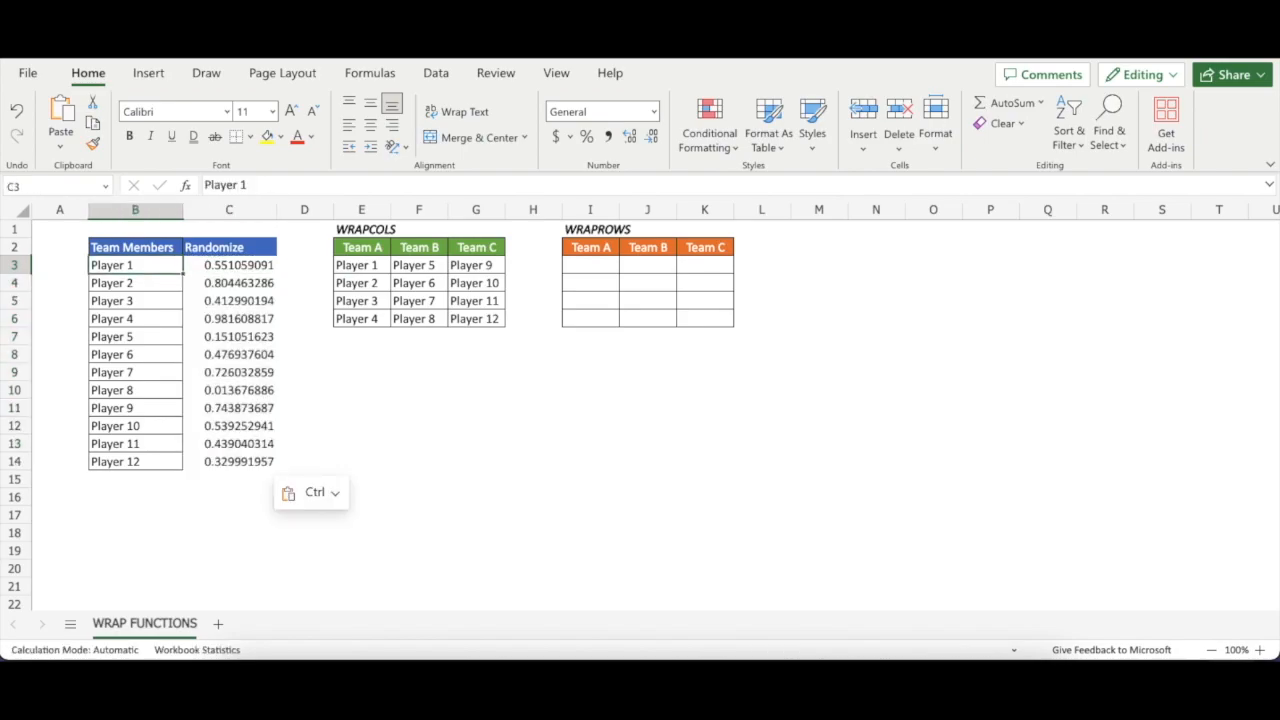
Review the Team Members and Randomize headers and the RAND formulas in C3:C14
key(Up)
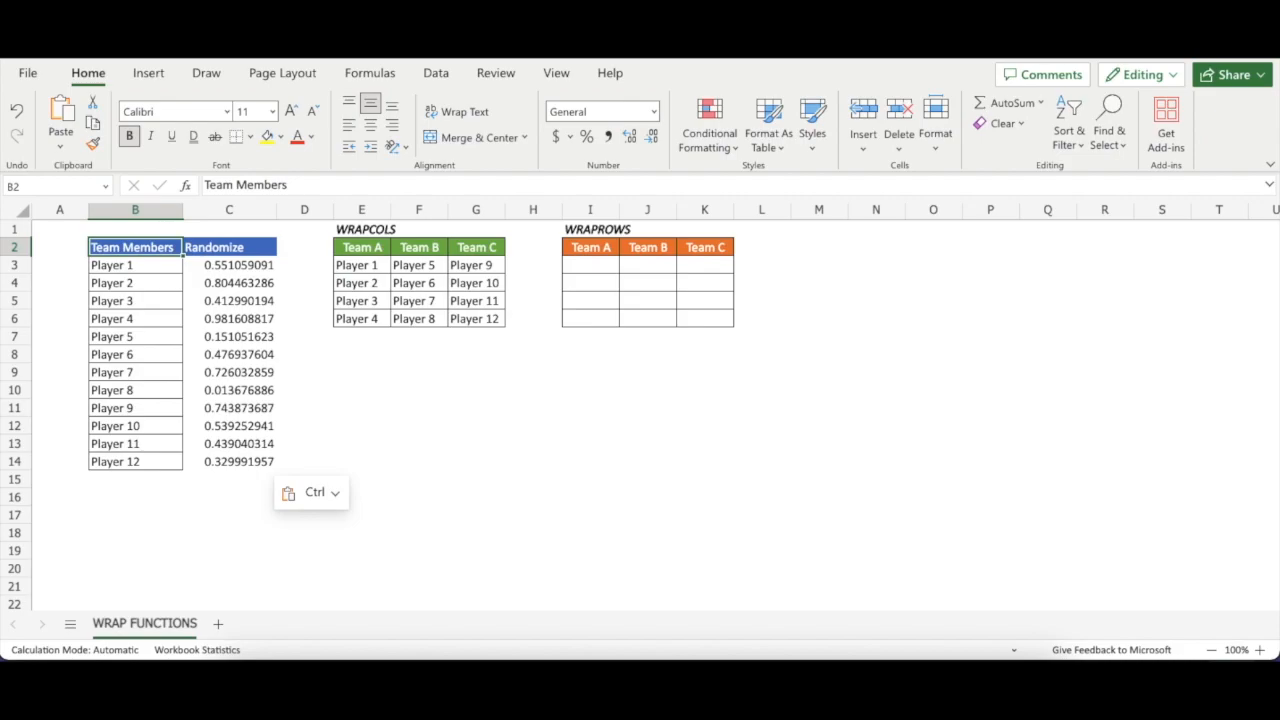
key(Right)
key(Down)
key(Down)
key(Down)
key(Down)
key(Down)
key(Up)
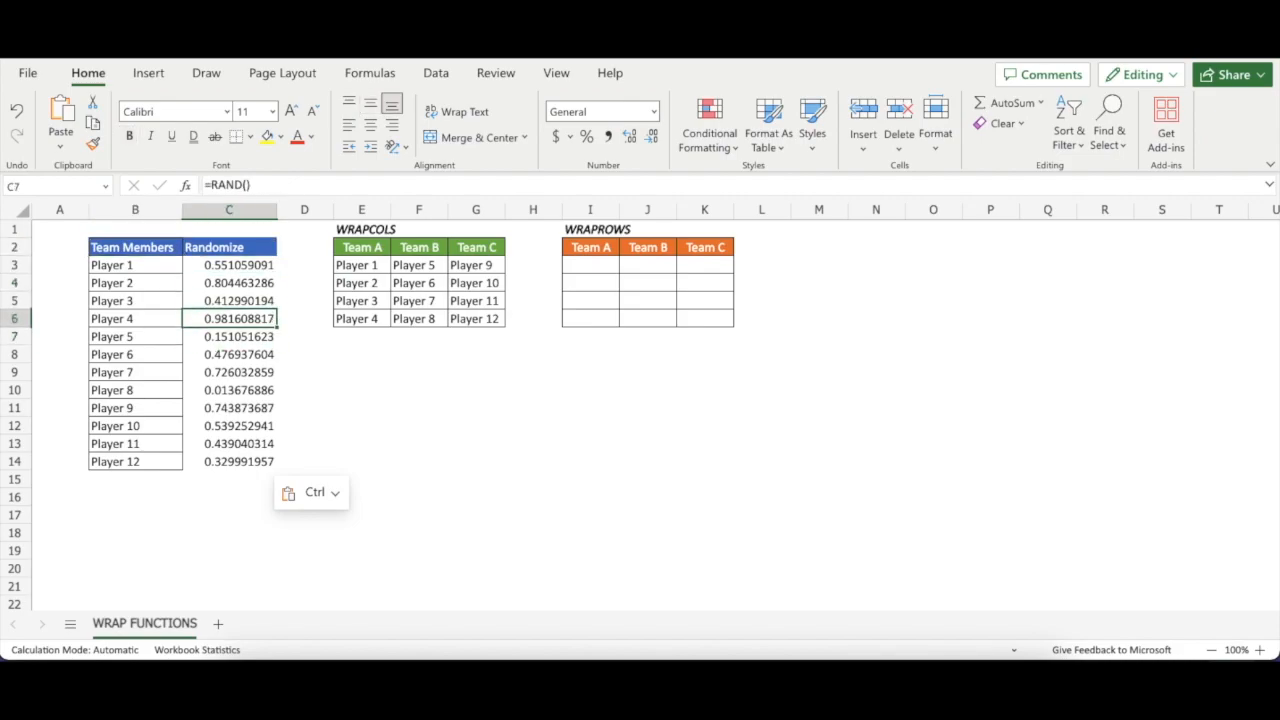
key(Left)
key(Up)
key(Up)
key(Up)
key(Right)
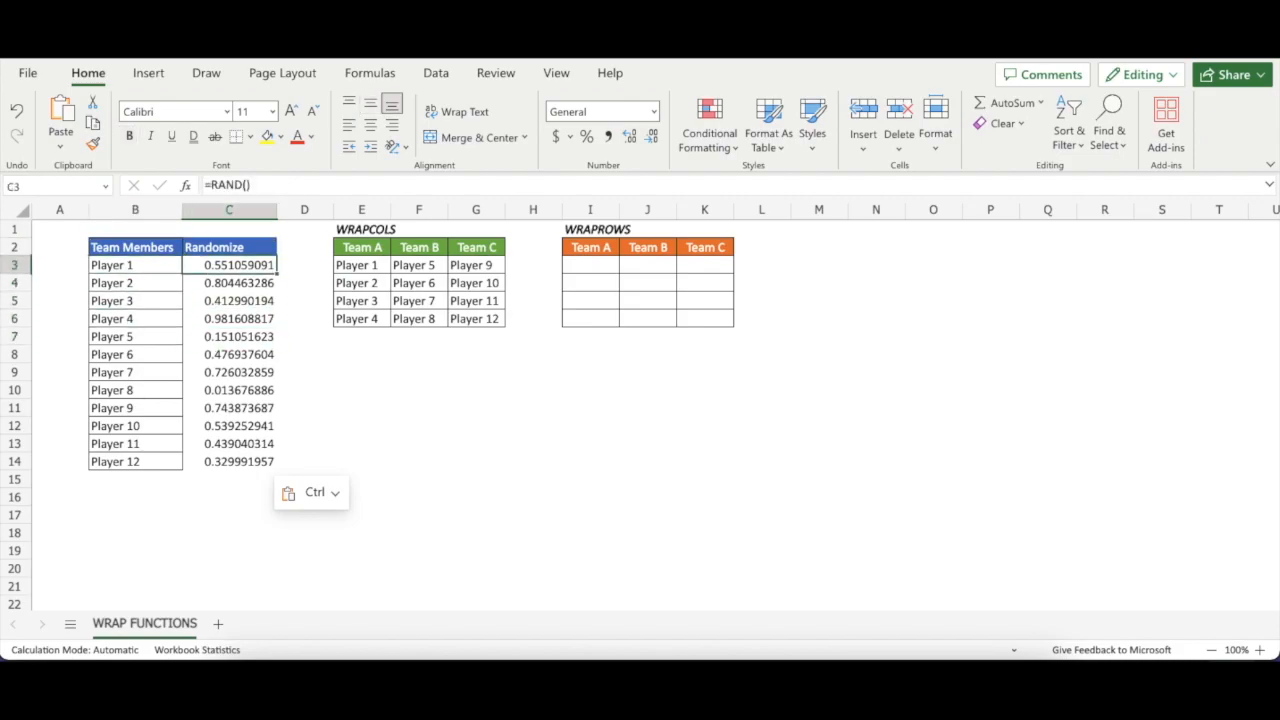
key(shift+Down)
key(shift+Down)
key(shift+Down)
key(shift+Down)
key(shift+Down)
key(shift+Down)
key(shift+Down)
key(shift+Down)
key(shift+Down)
key(shift+Down)
key(shift+Down)
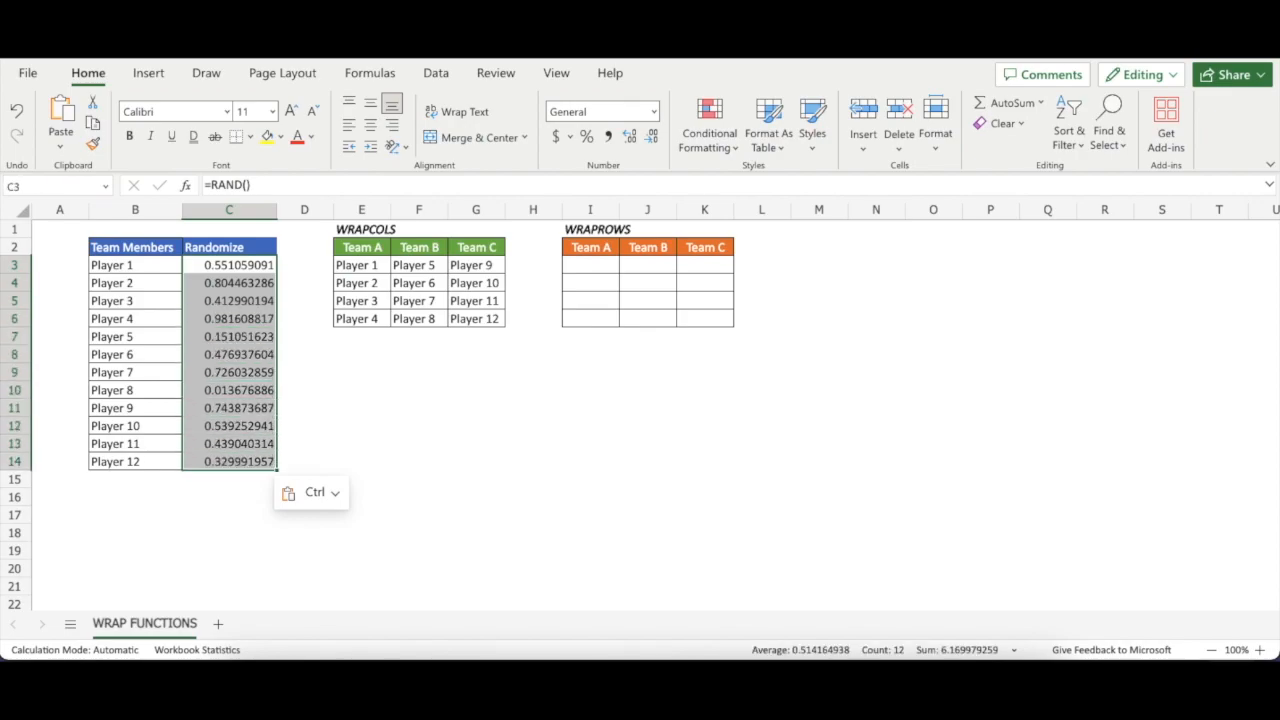
Turn on filtering for the Team Members and Randomize table, B2:C14
key(Left)
key(Up)
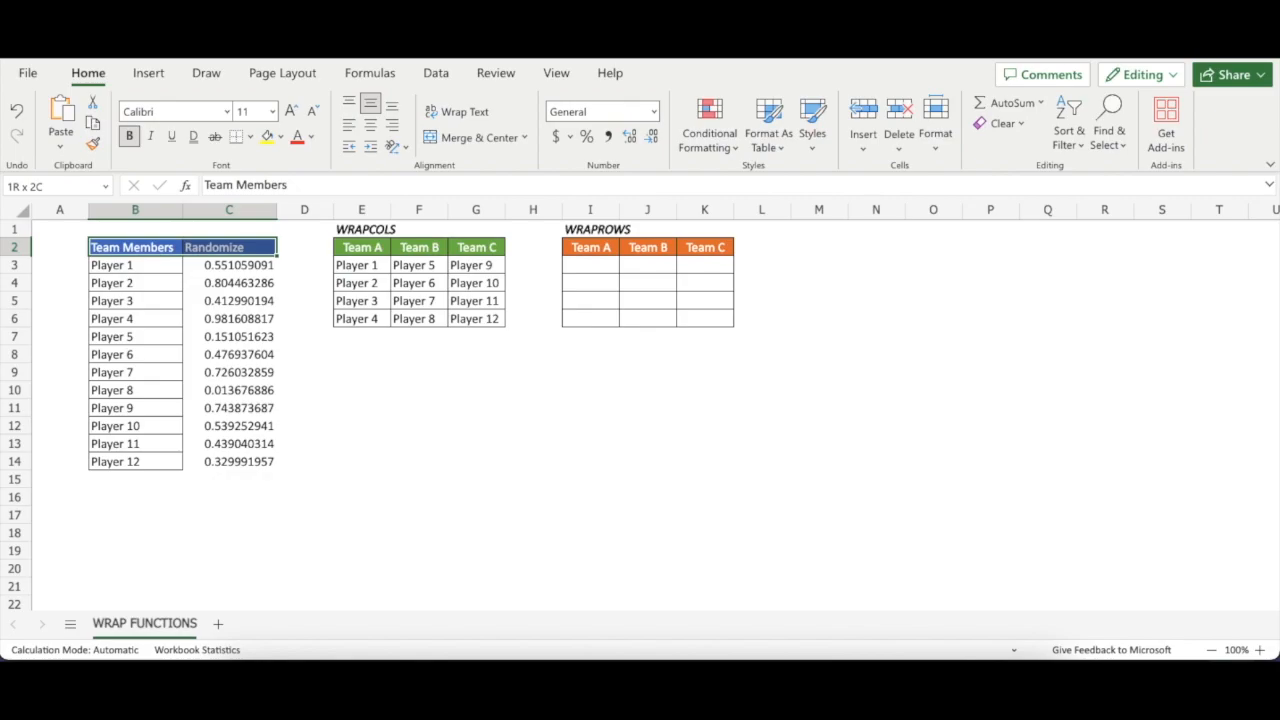
key(ctrl+a)
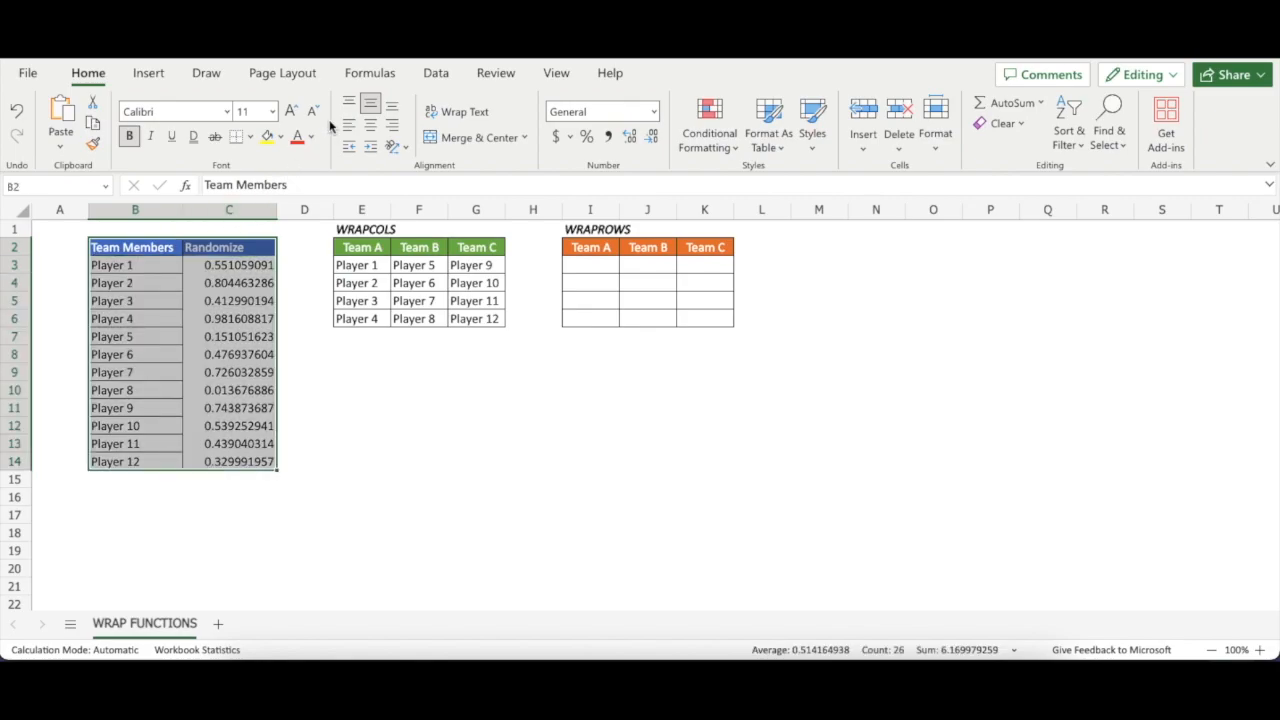
click(436, 73)
click(696, 123)
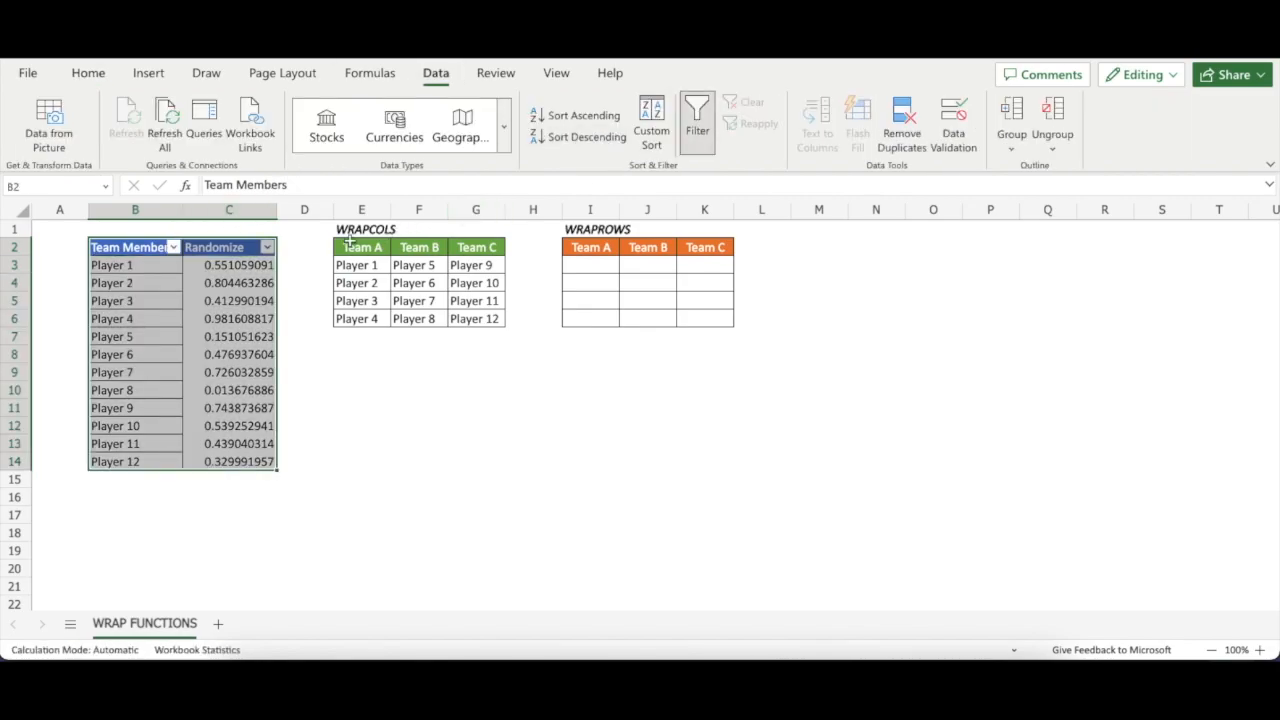
Sort the team list by the Randomize column from largest to smallest
click(232, 278)
click(267, 250)
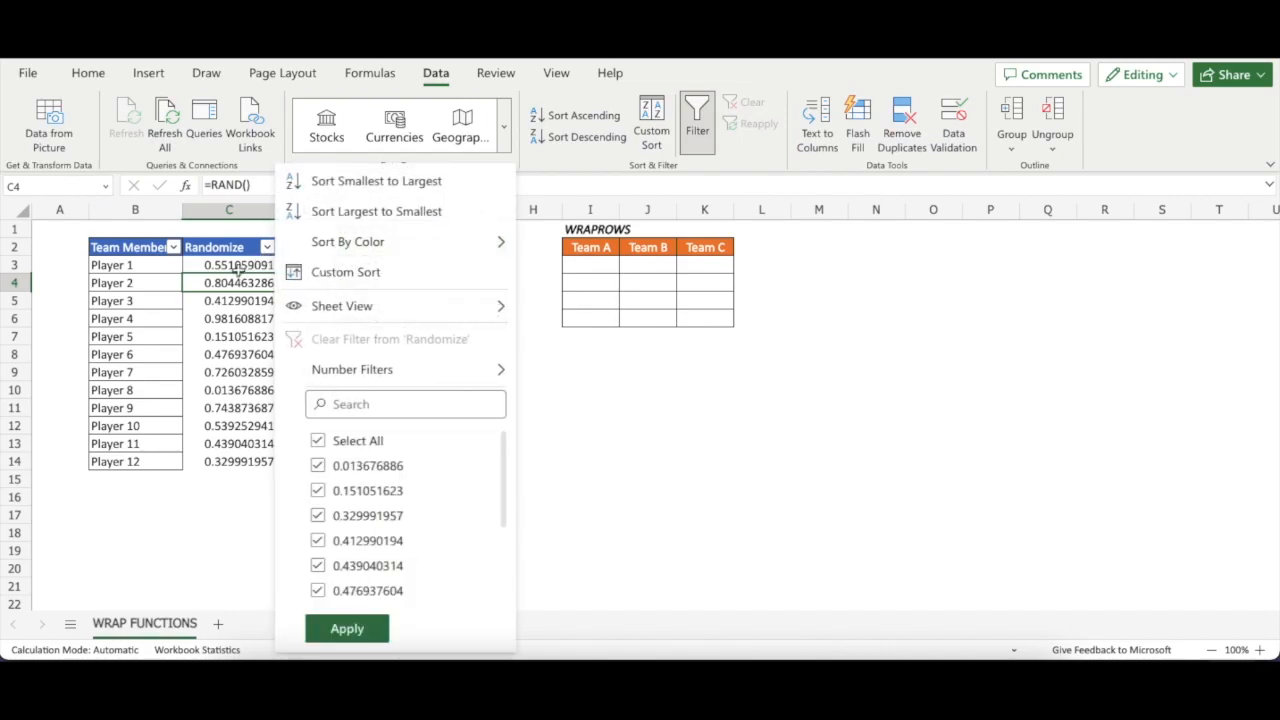
click(367, 212)
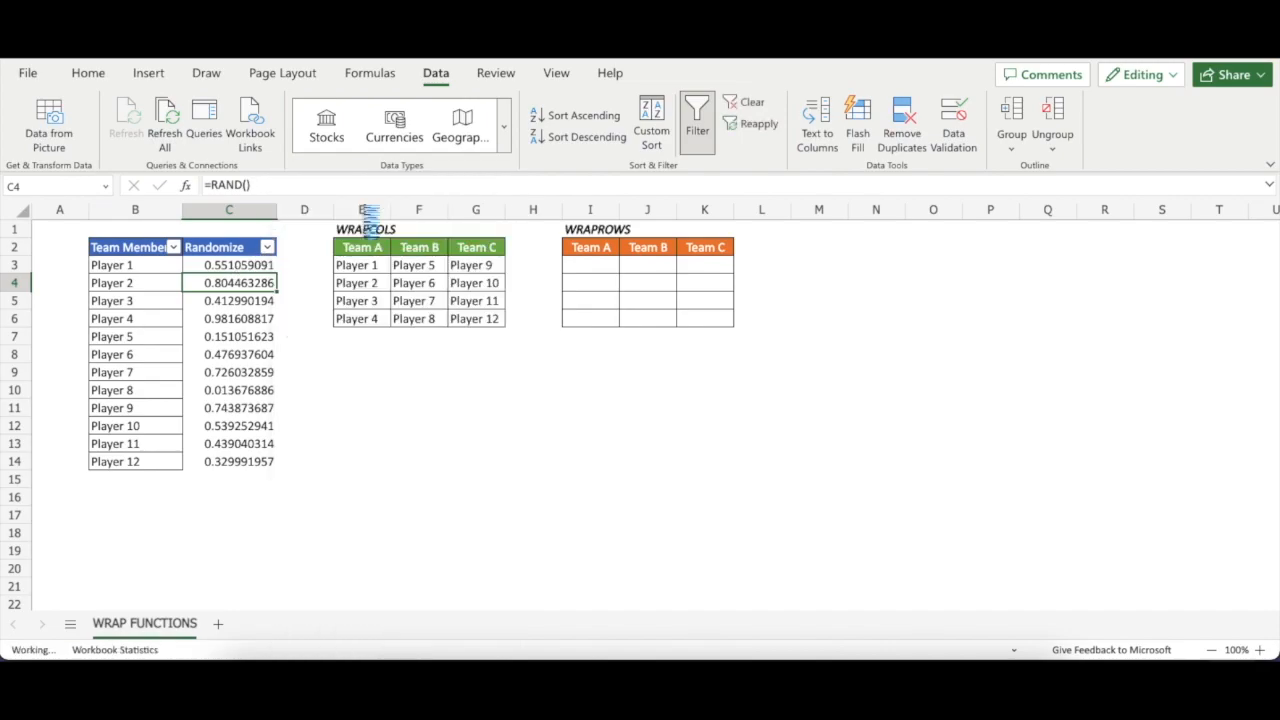
click(226, 298)
click(143, 265)
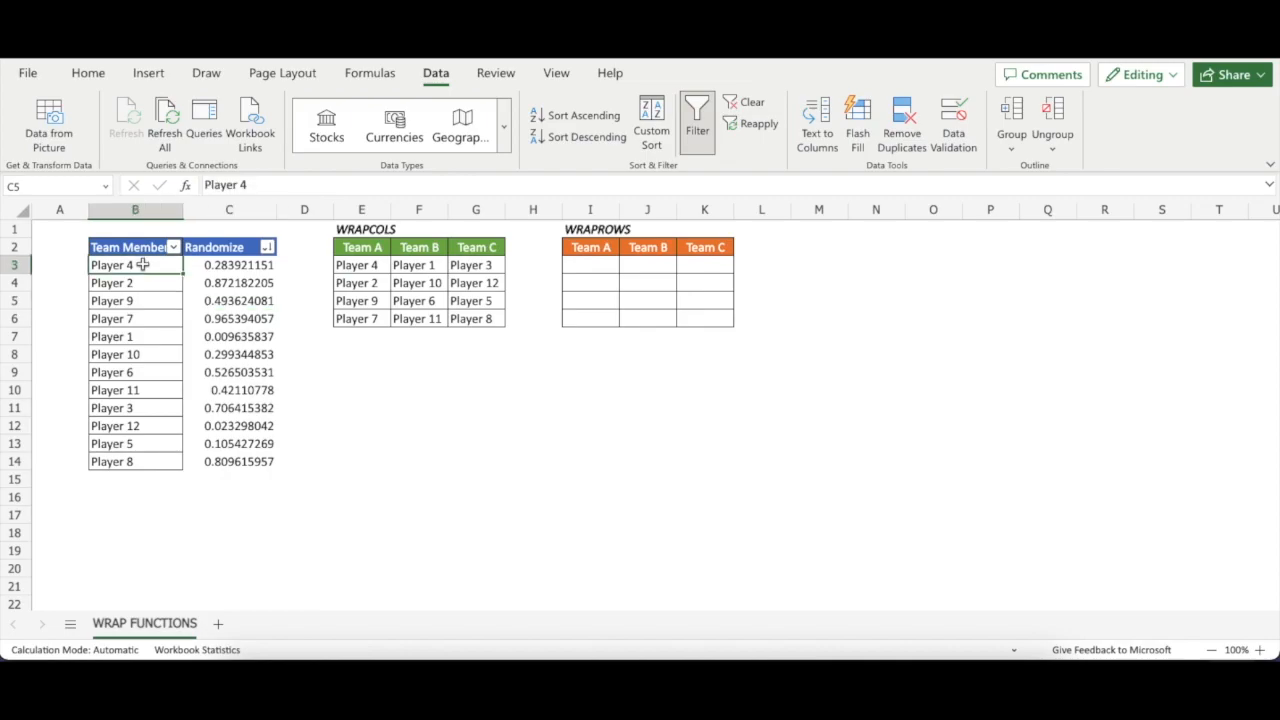
Examine the Randomize values down column C and compare them with the descending sort order
key(Right)
key(Left)
key(Right)
key(Up)
key(Down)
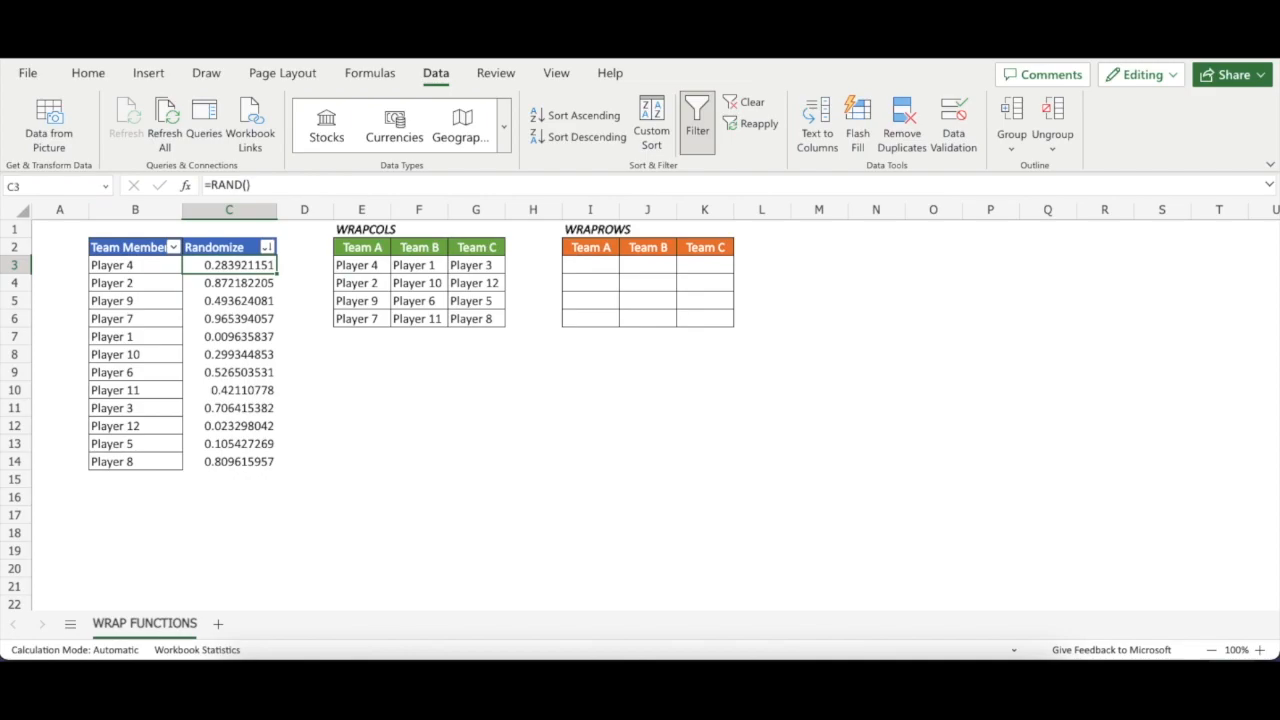
key(Down)
key(Up)
key(Down)
key(Down)
key(Down)
key(Down)
key(Down)
key(Down)
key(Down)
key(Down)
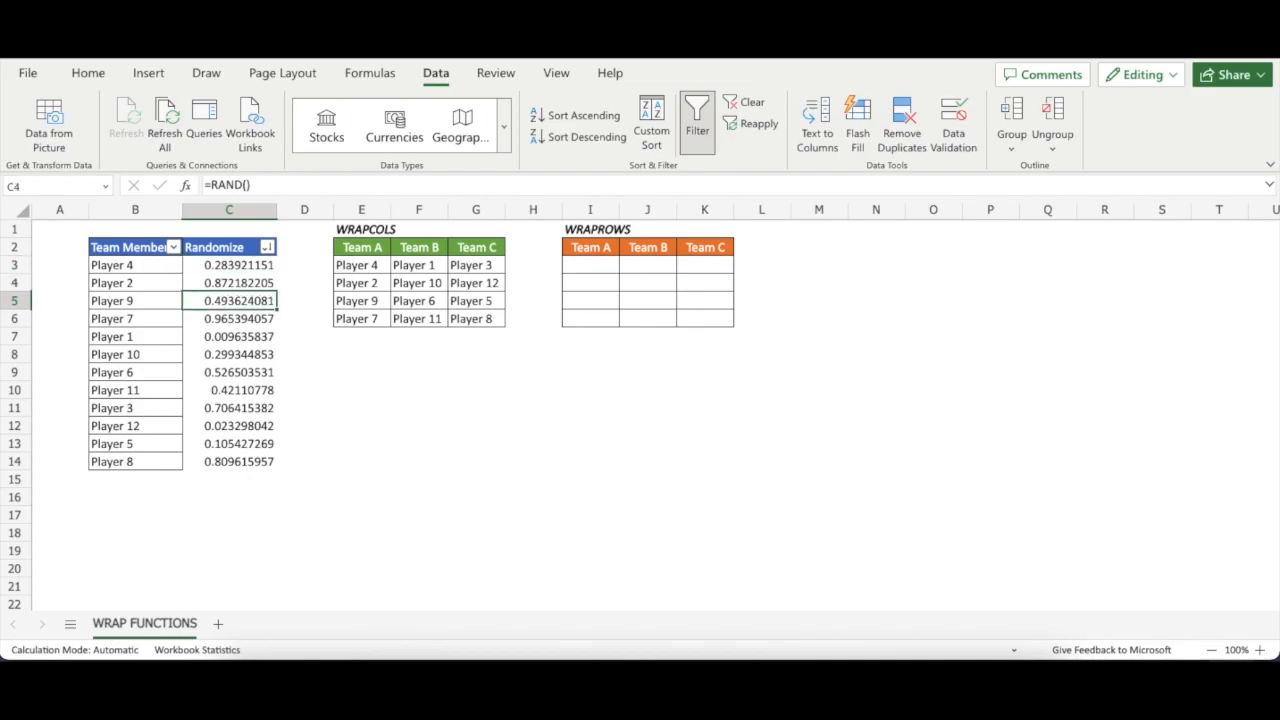
key(Up)
key(Up)
key(Up)
key(Up)
key(Up)
key(Up)
key(Up)
key(Up)
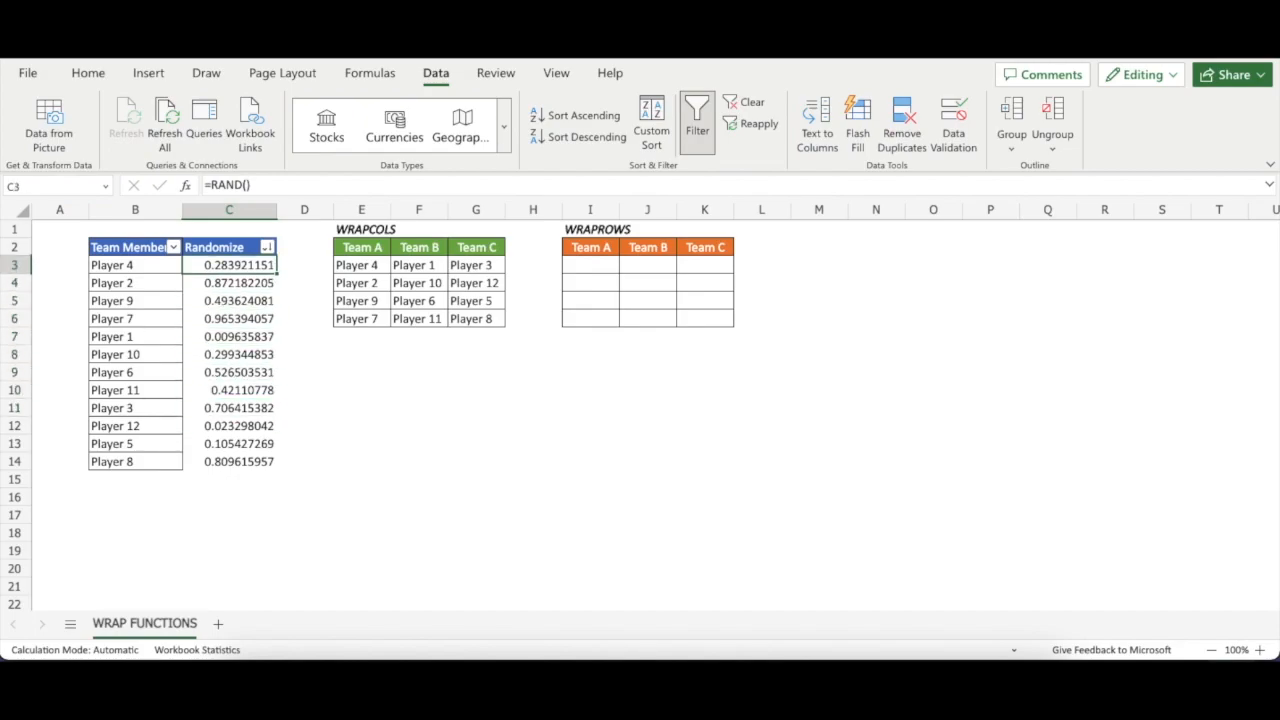
Replace the RAND formulas in C3:C14 with their static values by pasting the copied range as values only
key(ctrl+shift+Down)
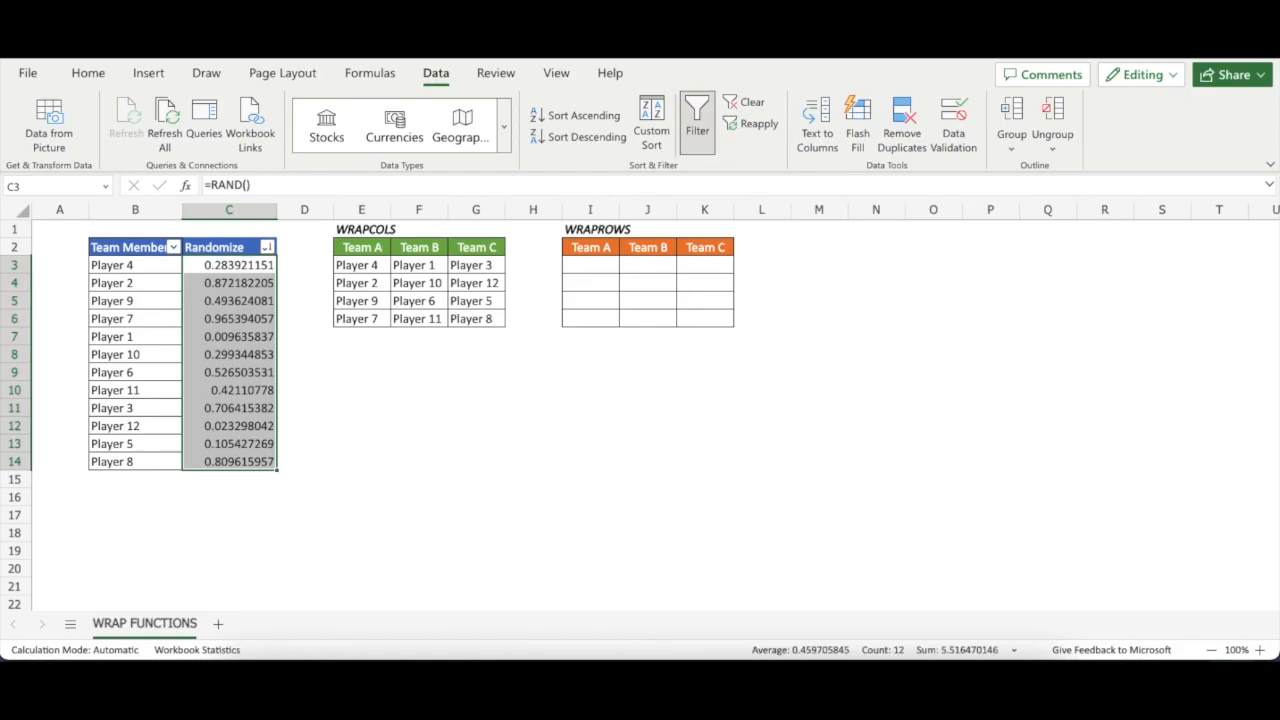
key(ctrl+c)
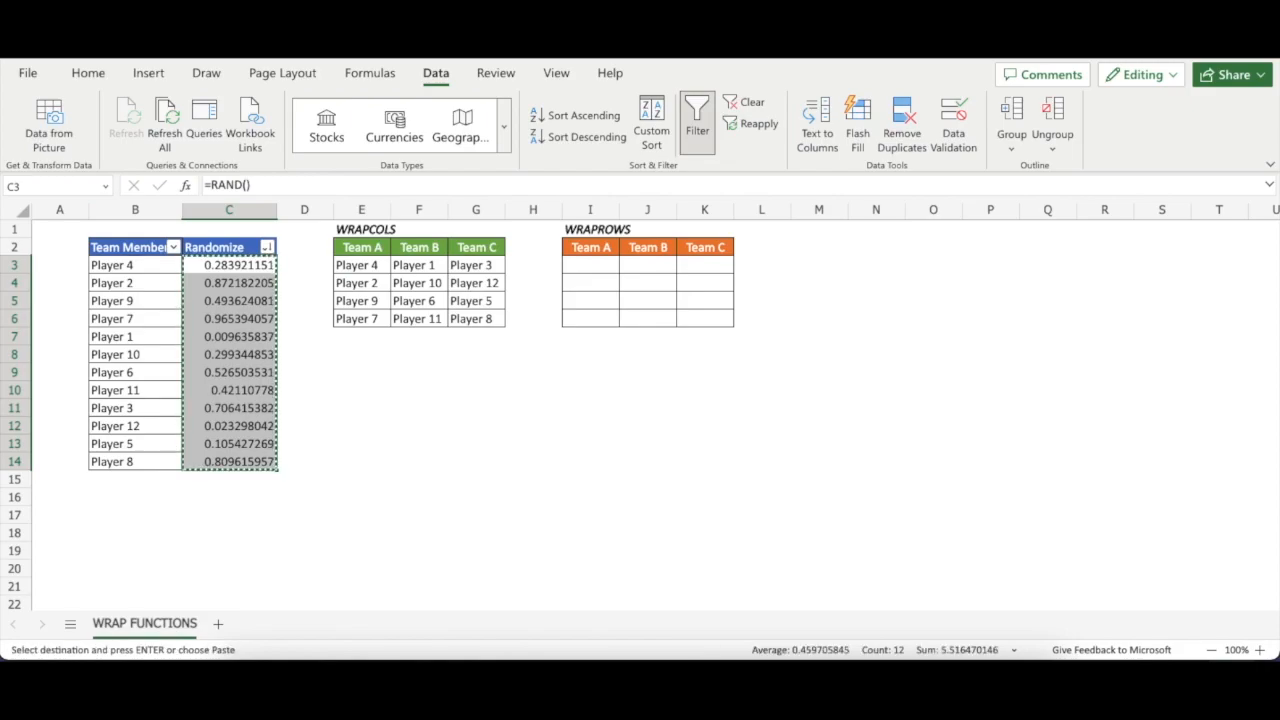
key(alt)
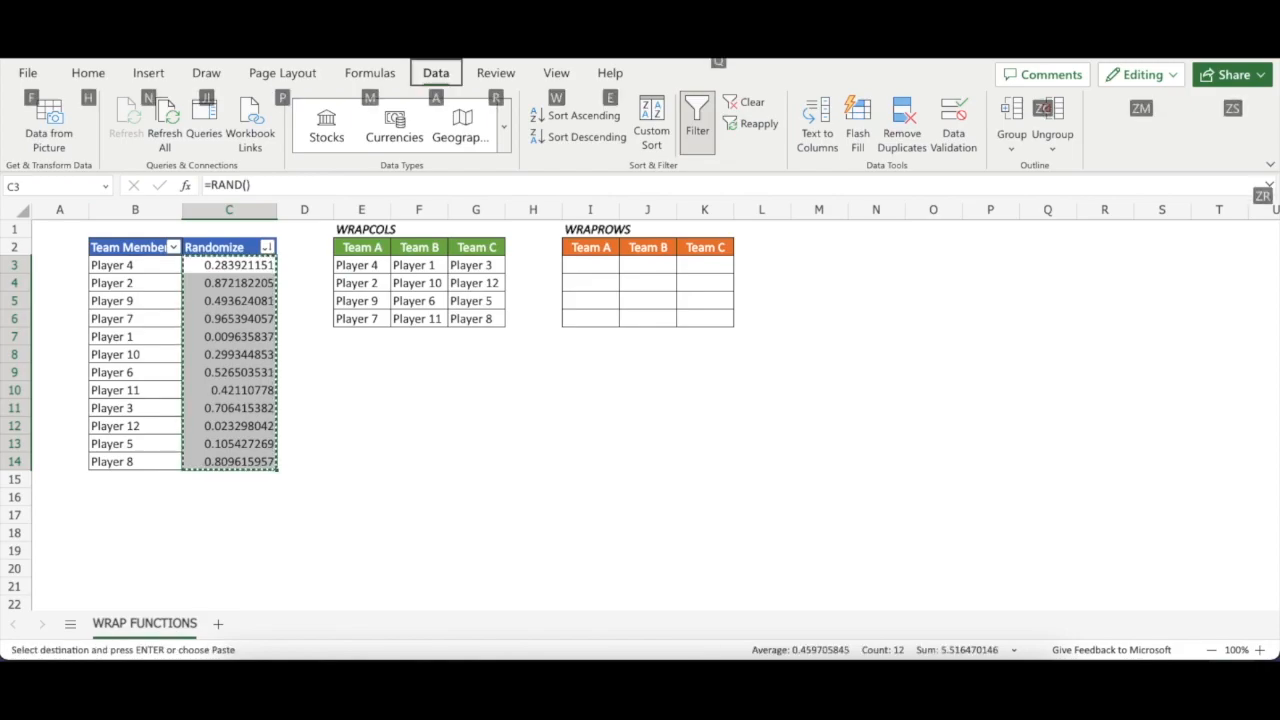
key(h)
key(v)
key(v)
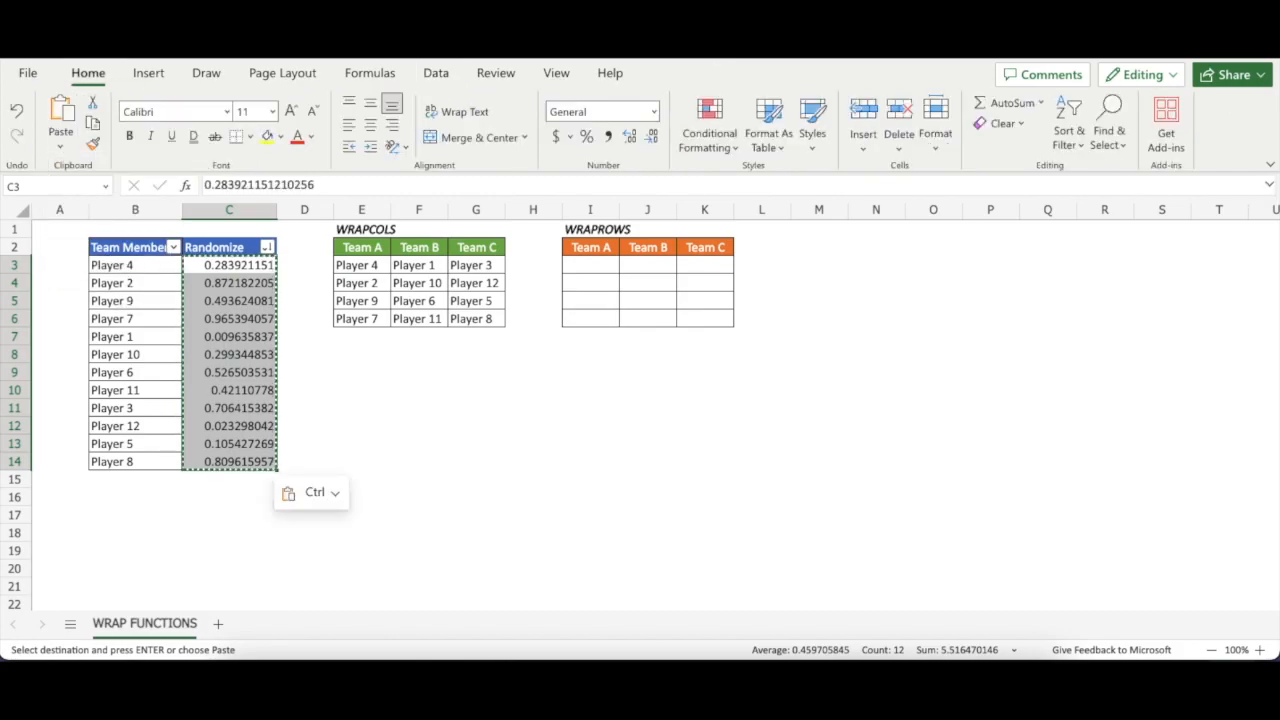
key(Escape)
Check the contents of the Randomize cells in column C for fixed numbers instead of formulas
key(Down)
key(Down)
key(Down)
key(Down)
key(Down)
key(Down)
key(Down)
key(Down)
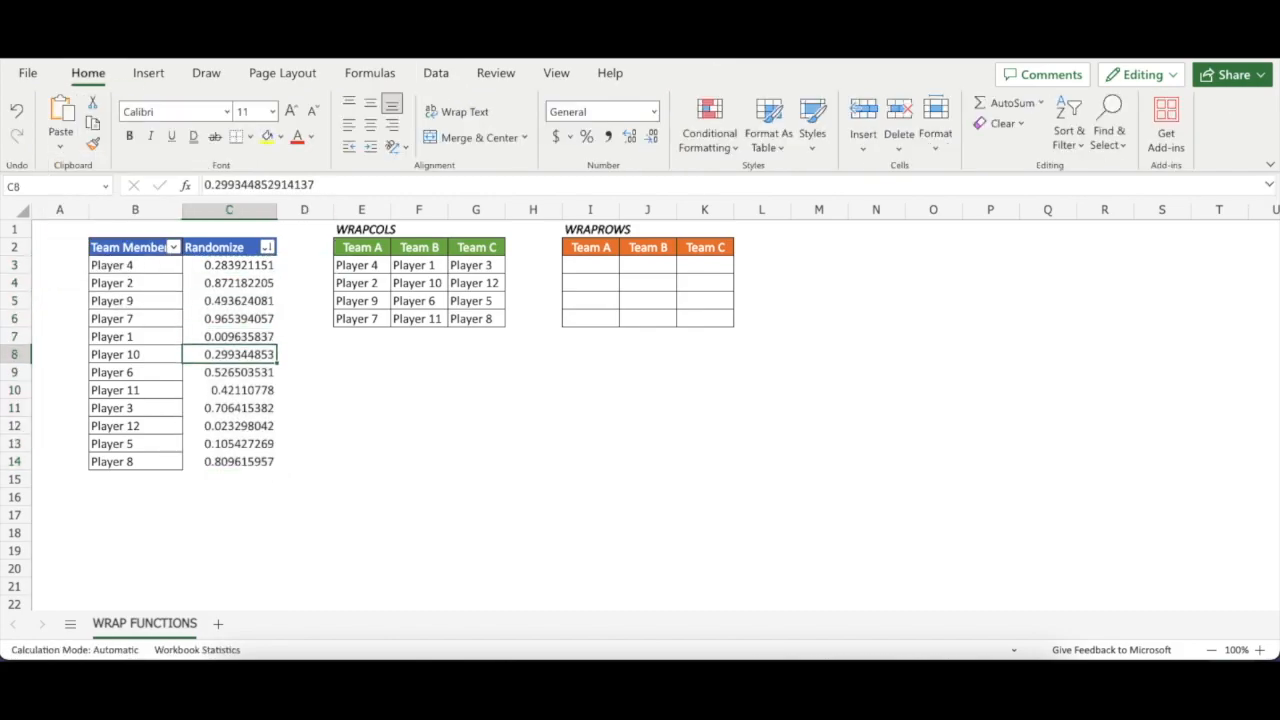
key(Down)
key(Down)
key(Down)
key(Up)
key(Up)
key(Up)
key(Up)
key(Up)
key(Up)
key(Up)
key(Up)
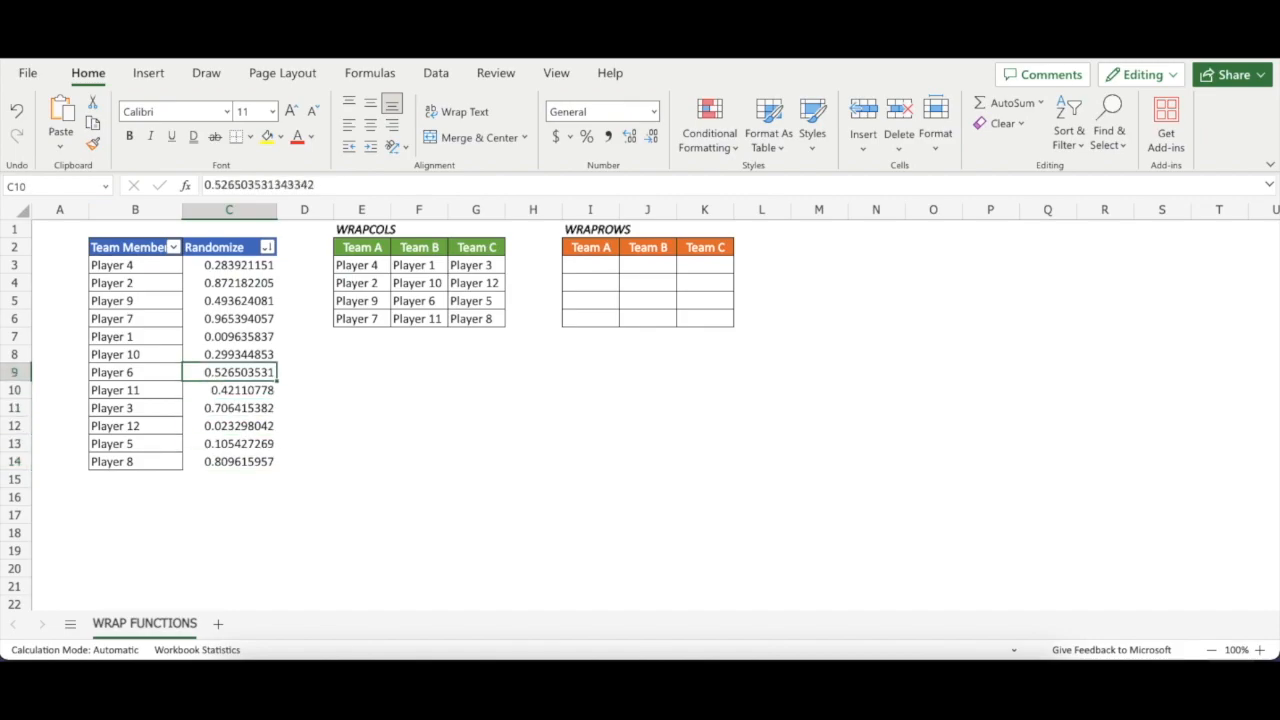
key(Up)
key(Up)
key(Up)
key(Up)
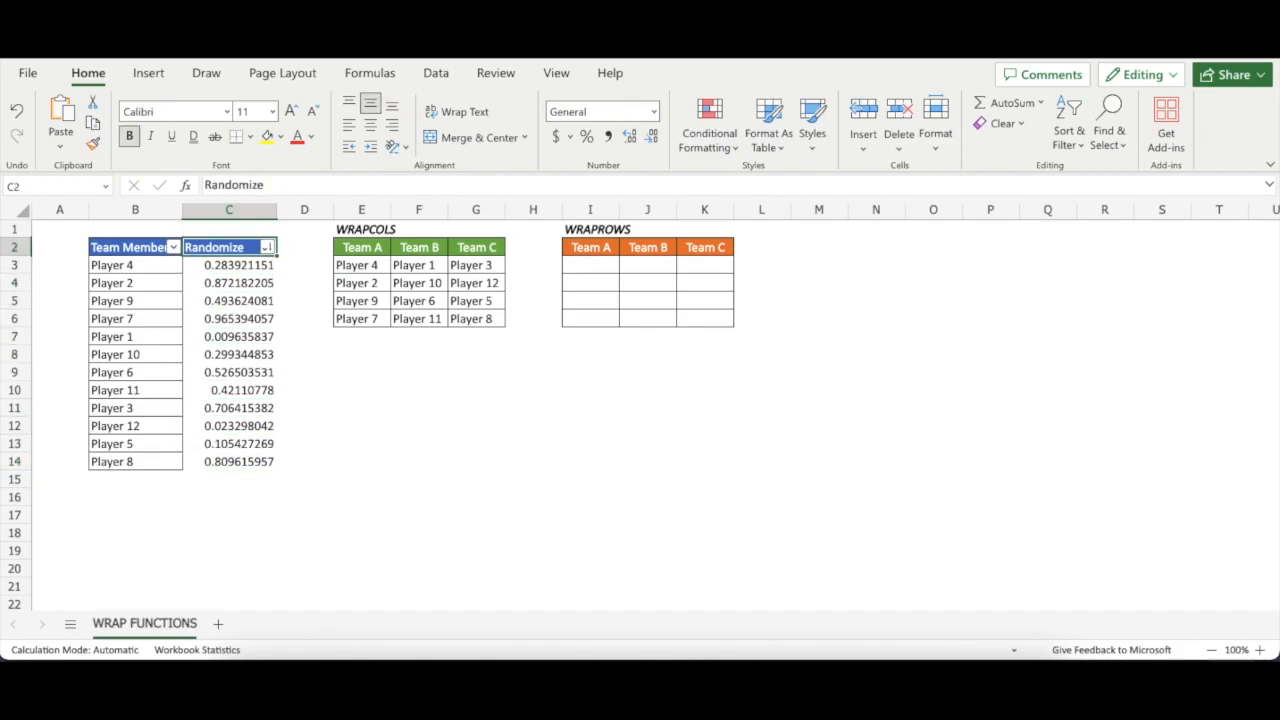
Sort the table by the fixed Randomize numbers from largest to smallest
click(267, 247)
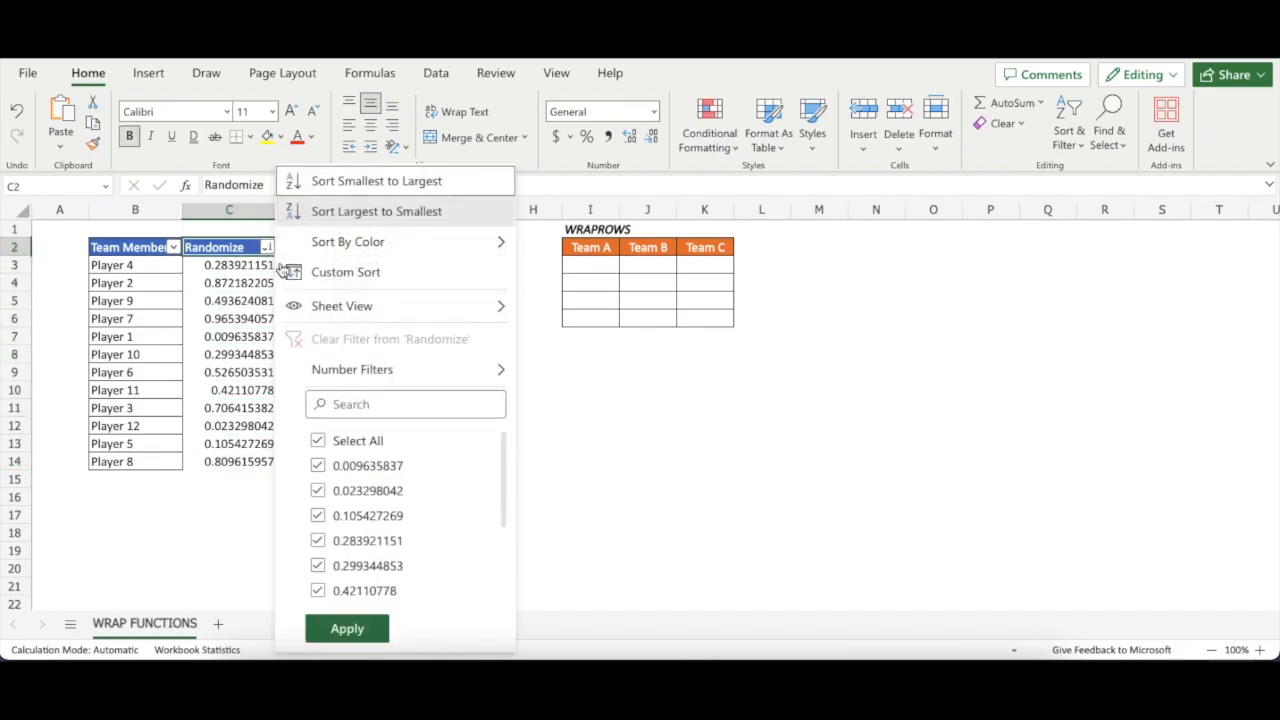
click(354, 212)
click(221, 268)
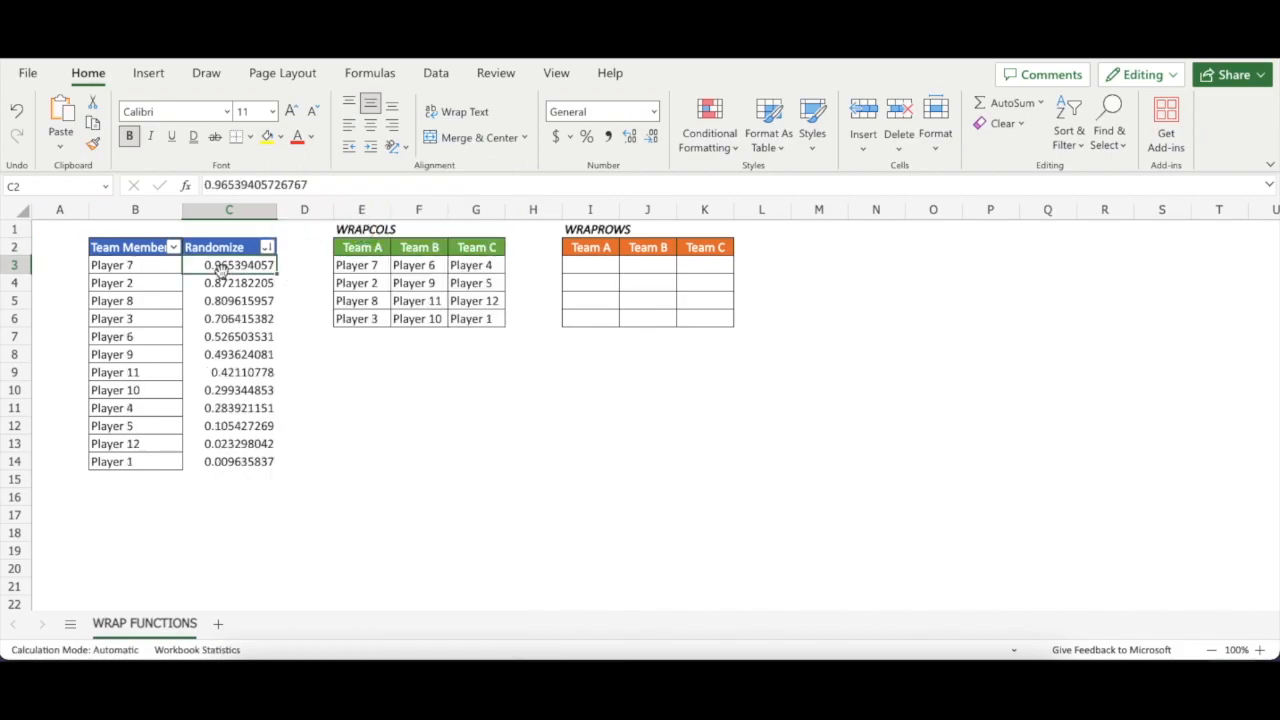
Review the fixed Randomize numbers in C3:C14 for their largest-to-smallest order
key(shift+Down)
key(shift+Down)
key(shift+Down)
key(shift+Down)
key(shift+Down)
key(shift+Down)
key(shift+Down)
key(shift+Down)
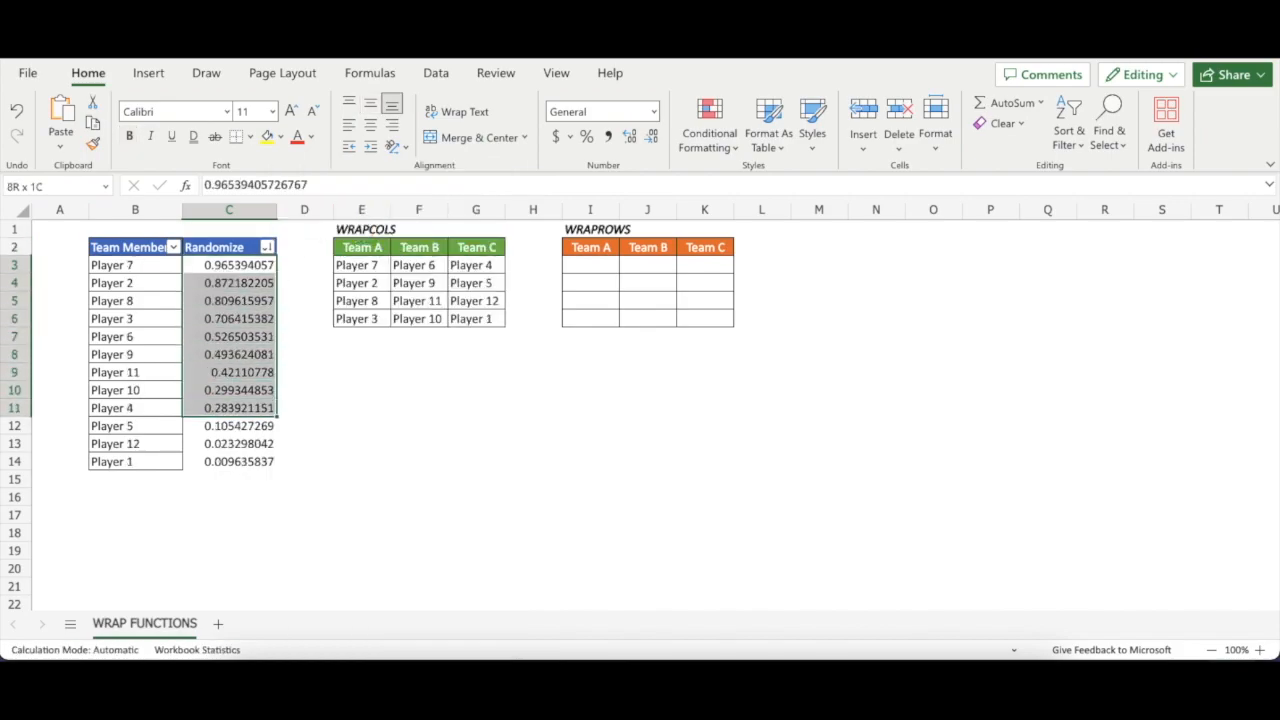
key(shift+Down)
key(shift+Down)
key(shift+Down)
Review the reshuffled player list in B3:B14 against the WRAPCOLS teams in E3:G6
key(Left)
key(shift+Down)
key(shift+Down)
key(shift+Down)
key(shift+Down)
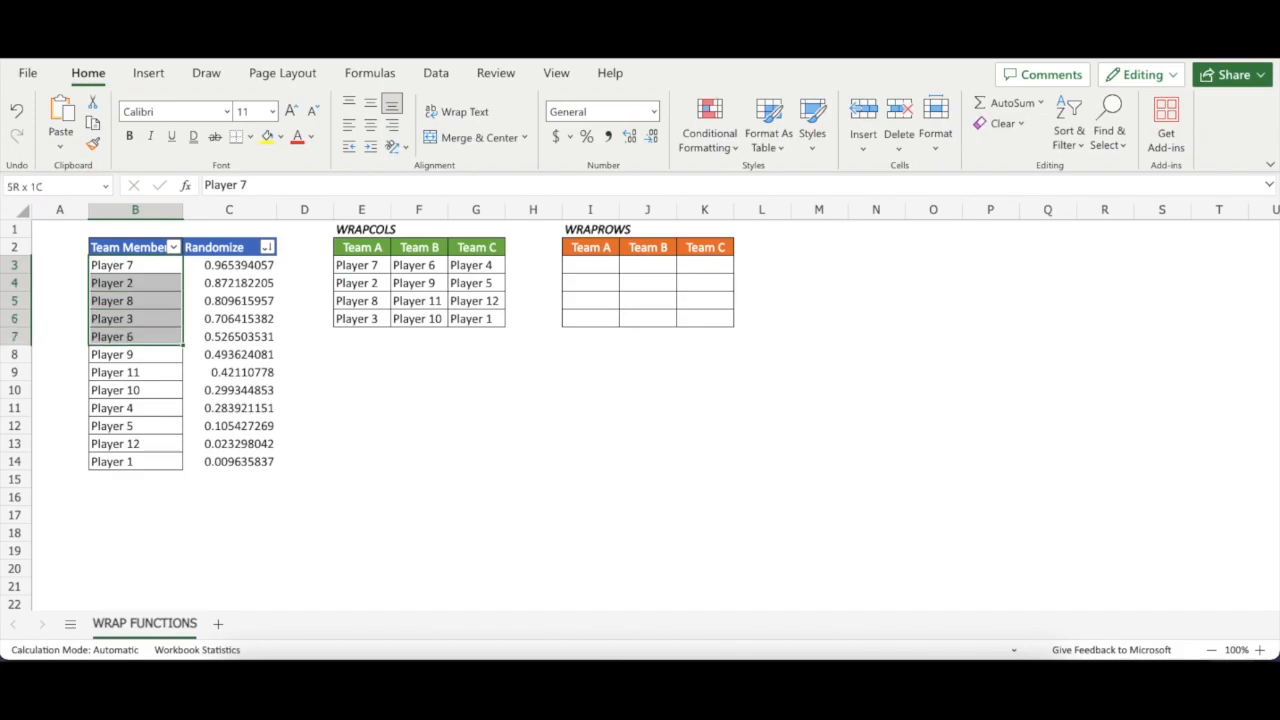
key(shift+Down)
key(shift+Down)
key(shift+Down)
key(shift+Down)
key(shift+Down)
key(shift+Down)
key(shift+Down)
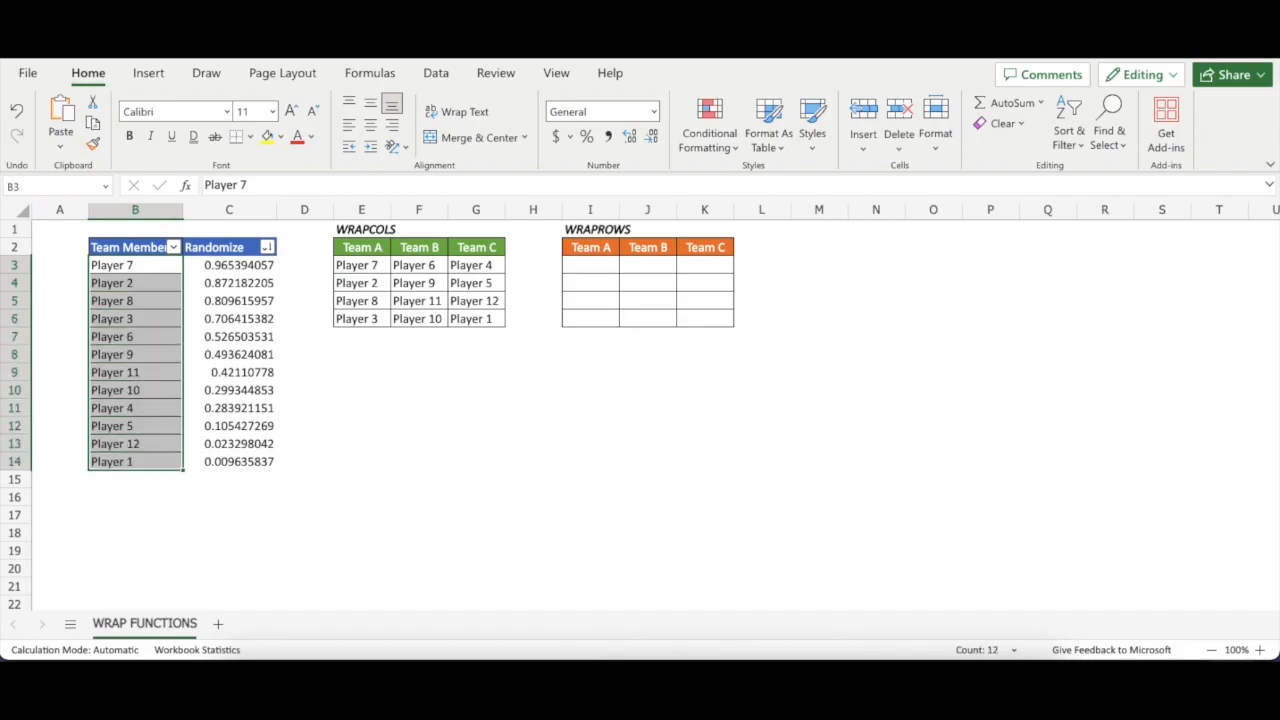
key(Right)
key(Right)
key(Right)
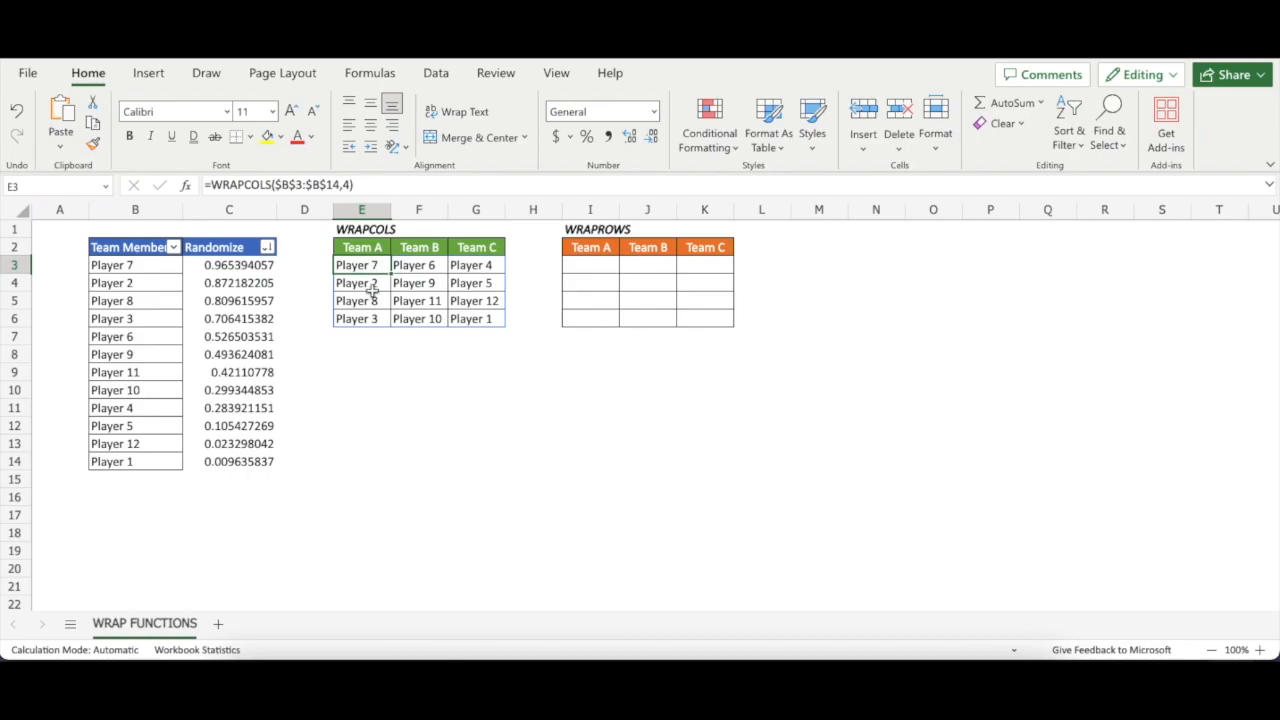
click(222, 313)
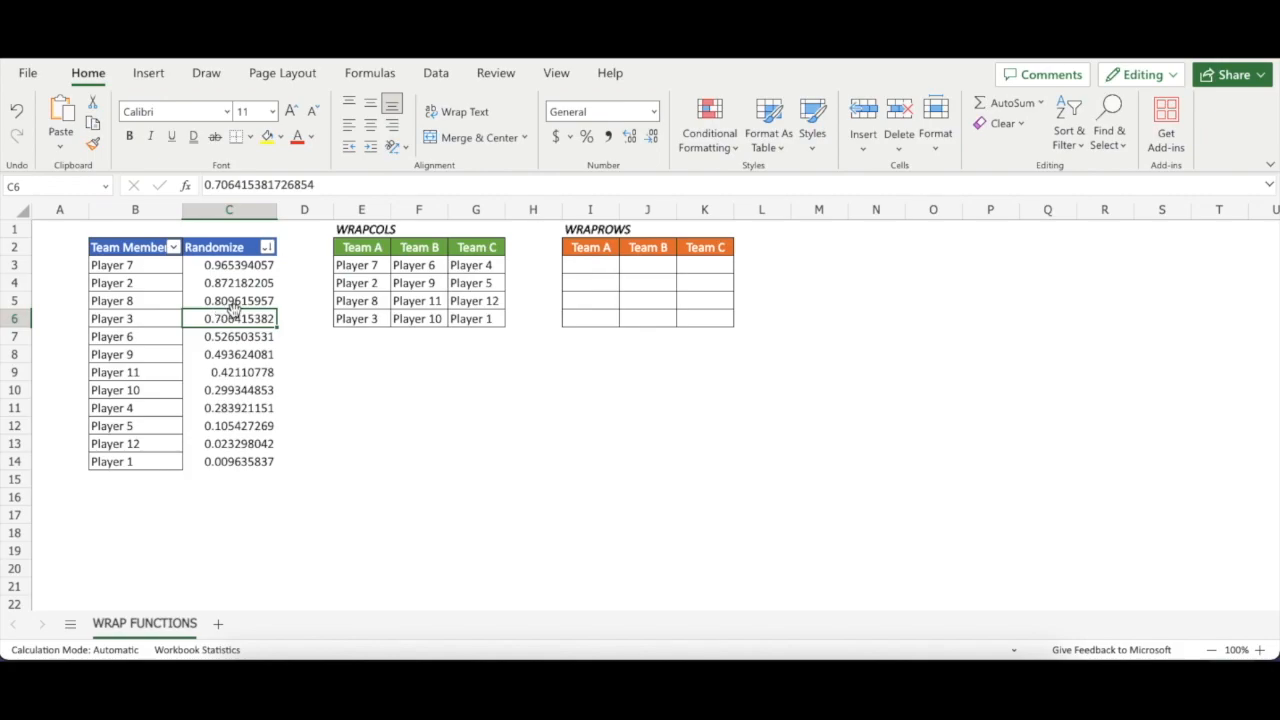
Start a WRAPROWS formula in I3 with the player list as the absolute range $B$3:$B$14
click(600, 267)
text(=wra)
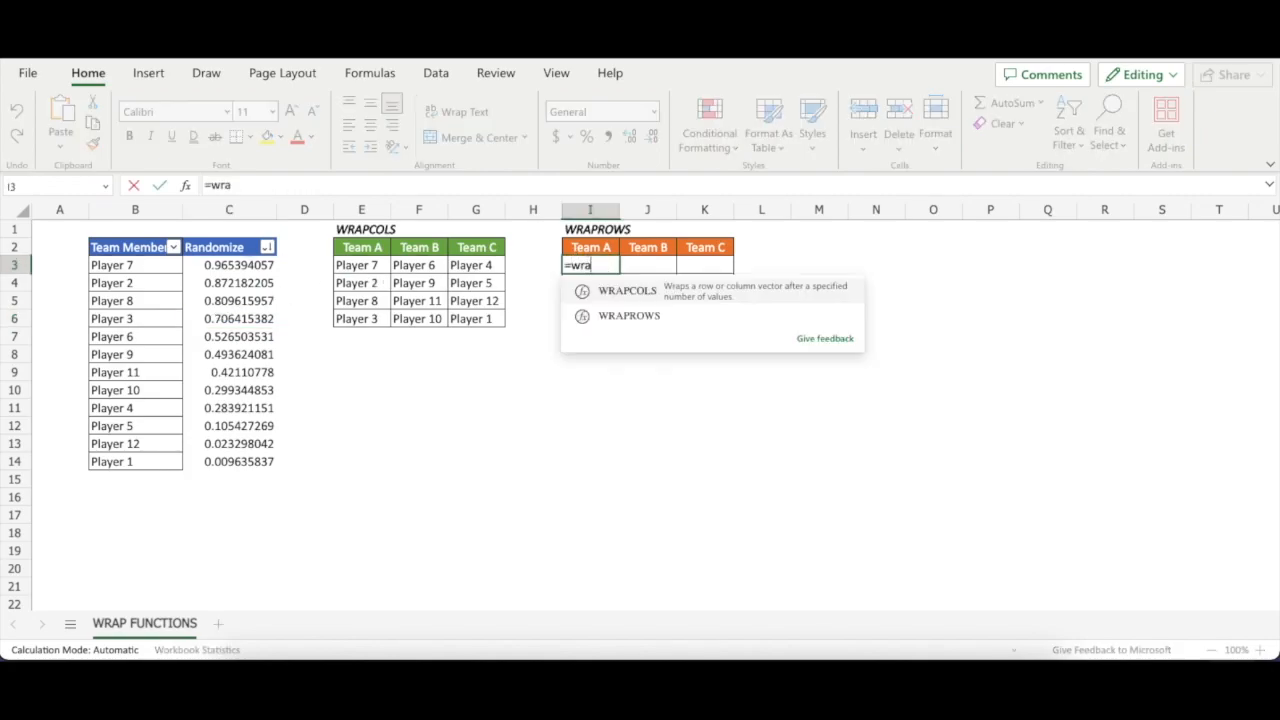
text(p)
key(Down)
key(Tab)
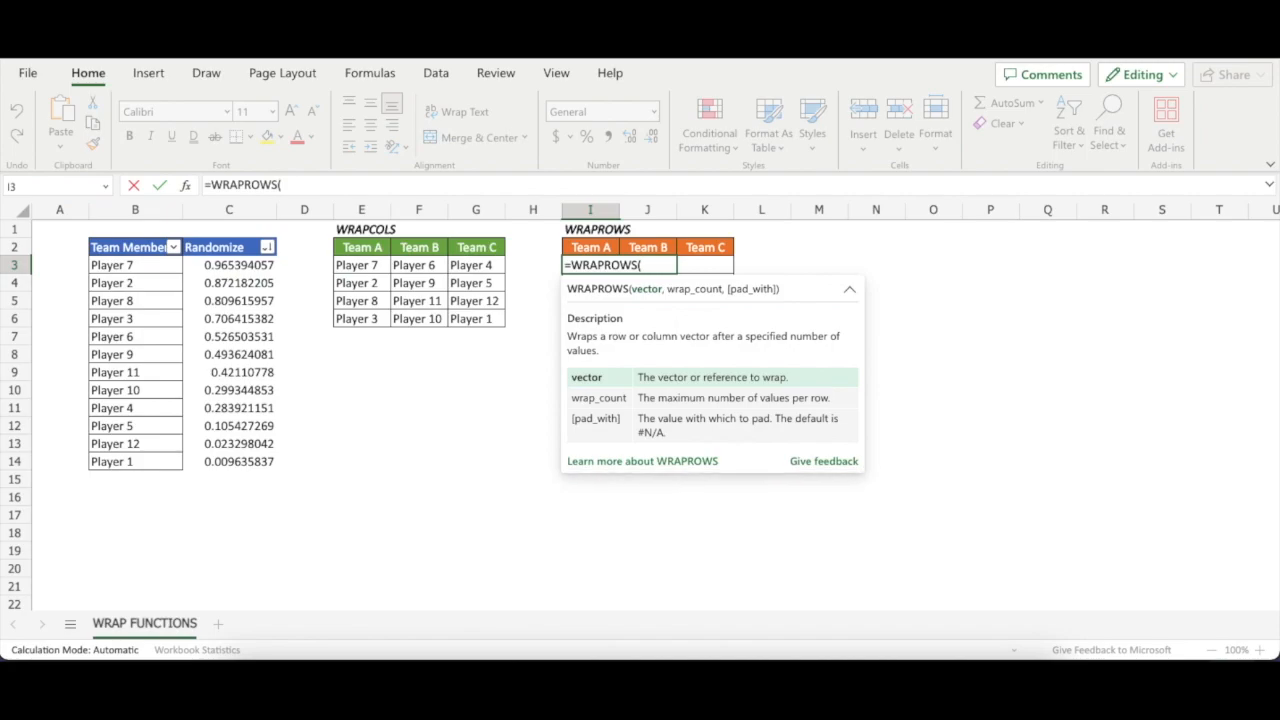
key(Left)
key(Left)
key(Left)
key(Left)
key(Left)
key(Left)
key(Left)
key(ctrl+shift+Down)
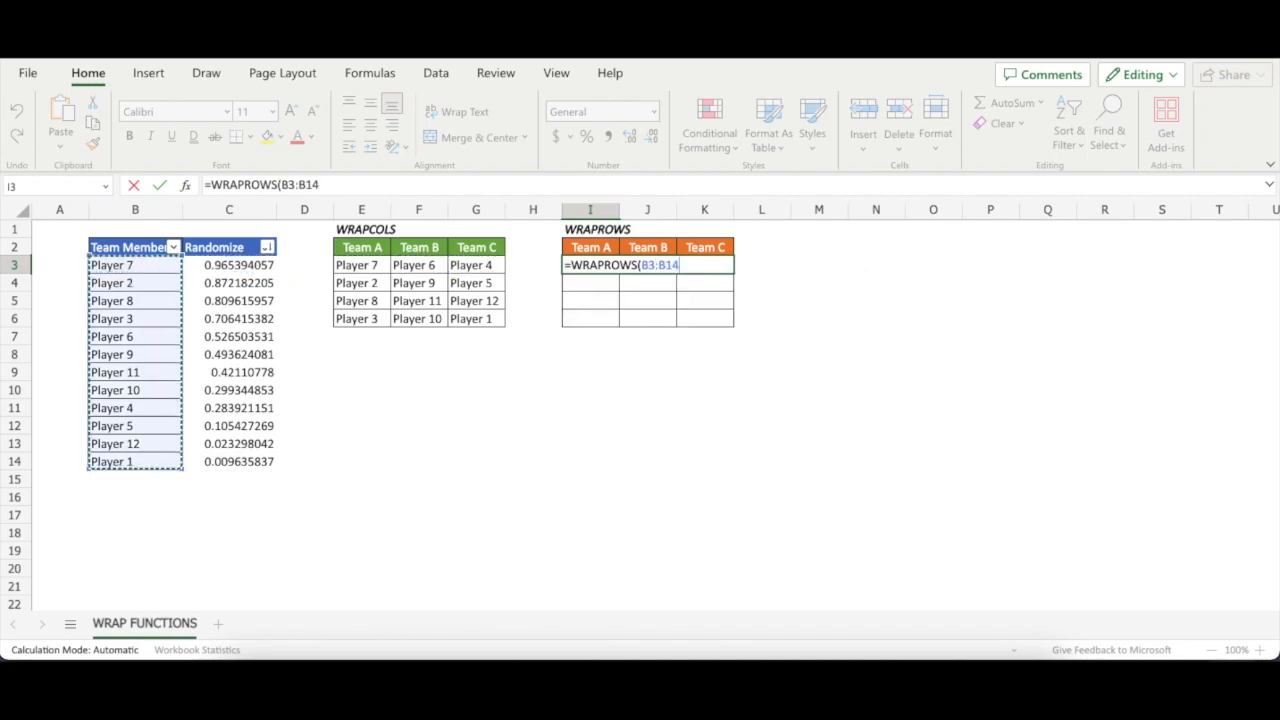
key(F4)
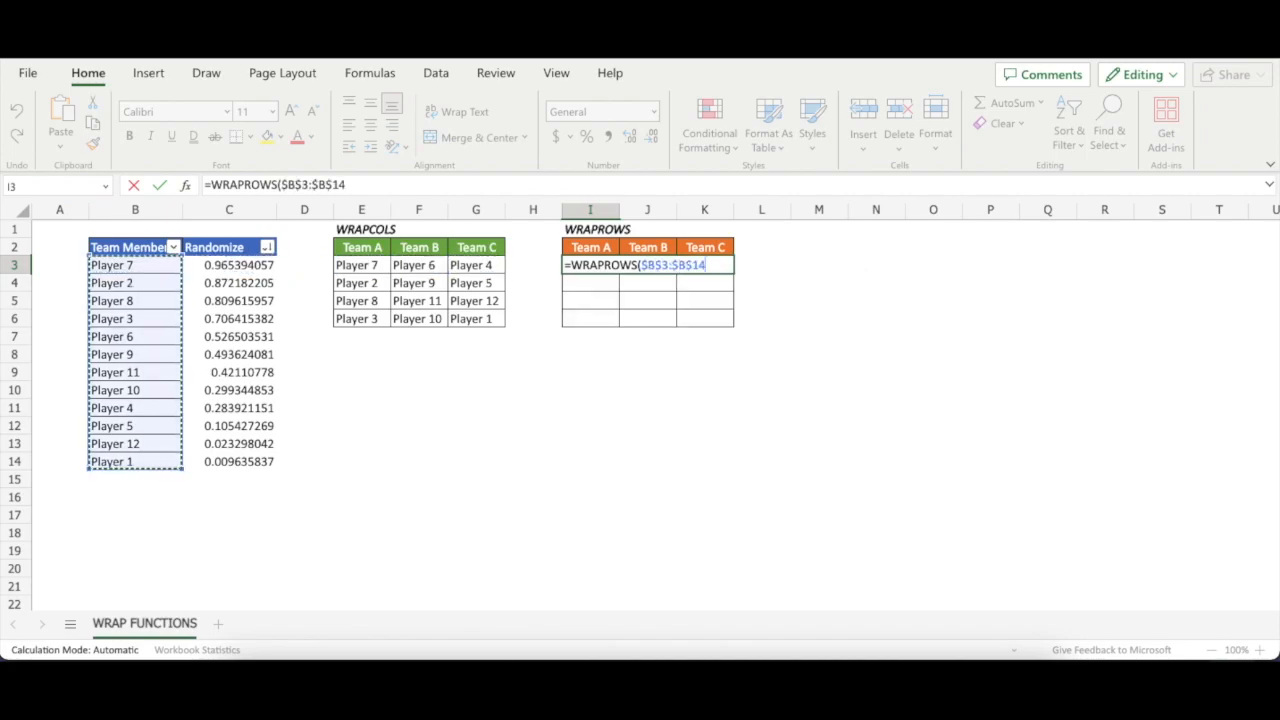
Complete the WRAPROWS formula in I3 with a wrap count of 3
text(,3)
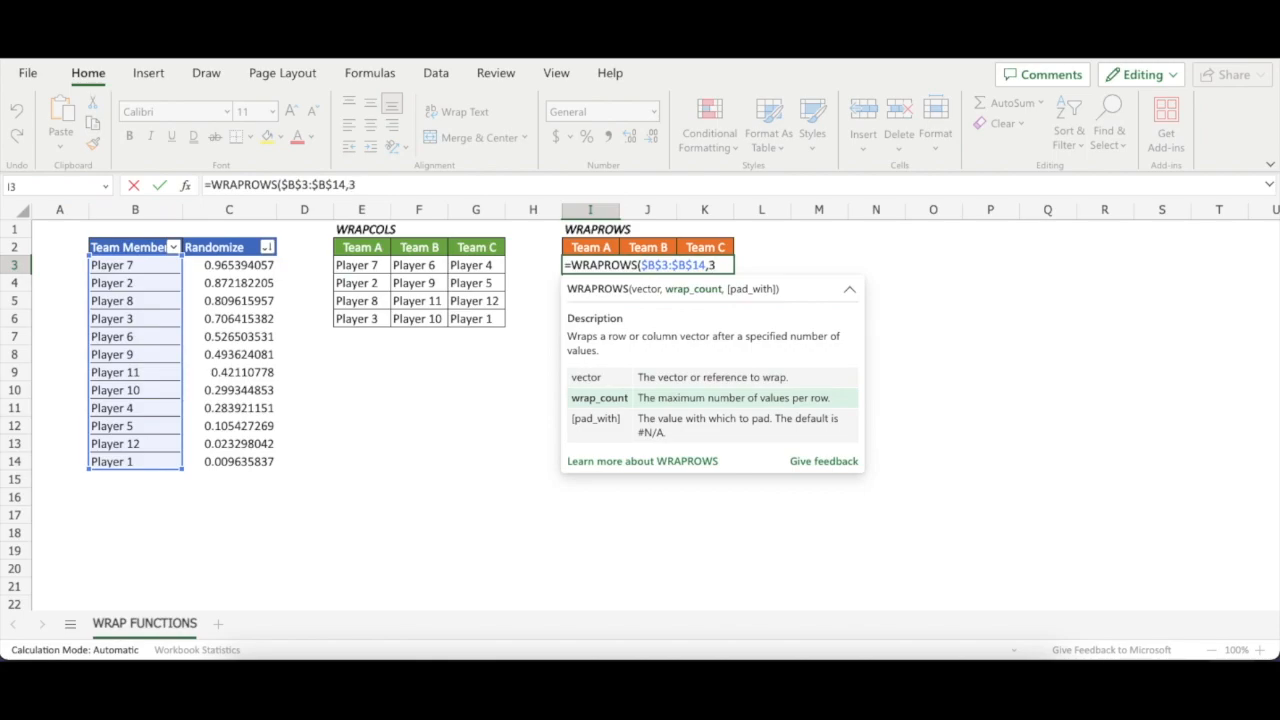
text())
key(Return)
key(Up)
key(Right)
key(Left)
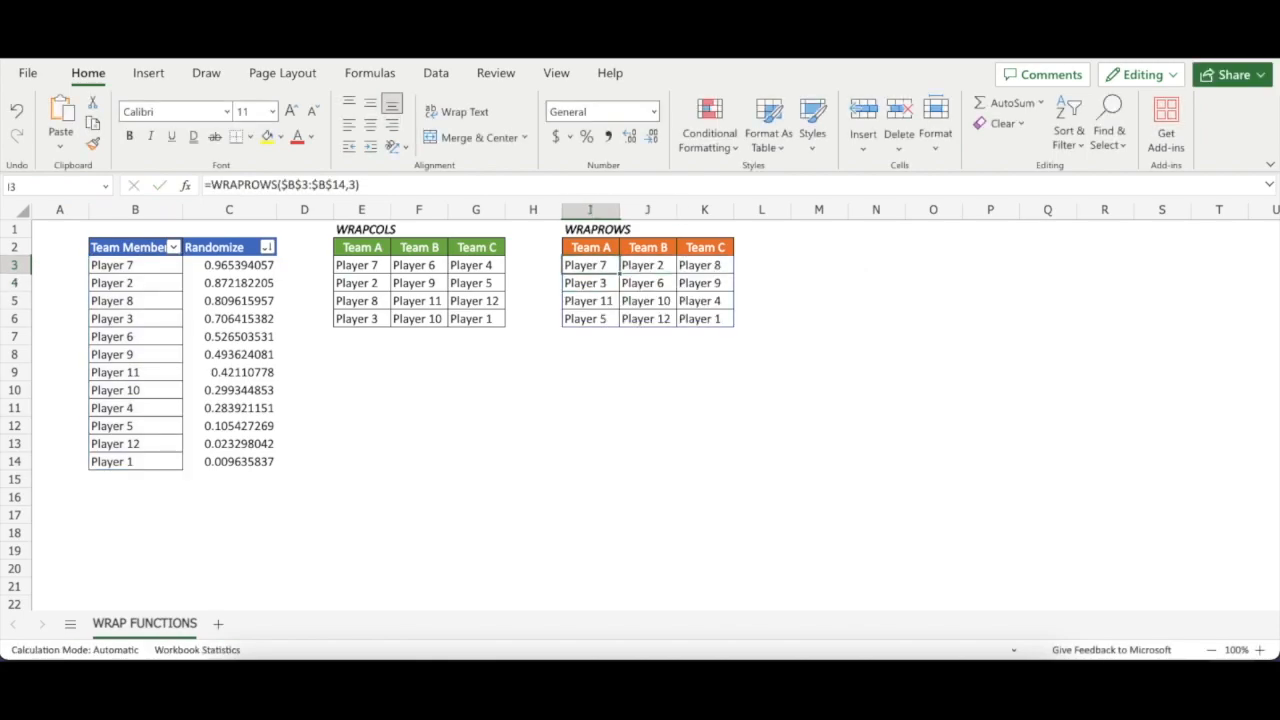
Compare the WRAPROWS teams in I3:K6 with the WRAPCOLS teams in E3:G6
drag(590, 265, 705, 319)
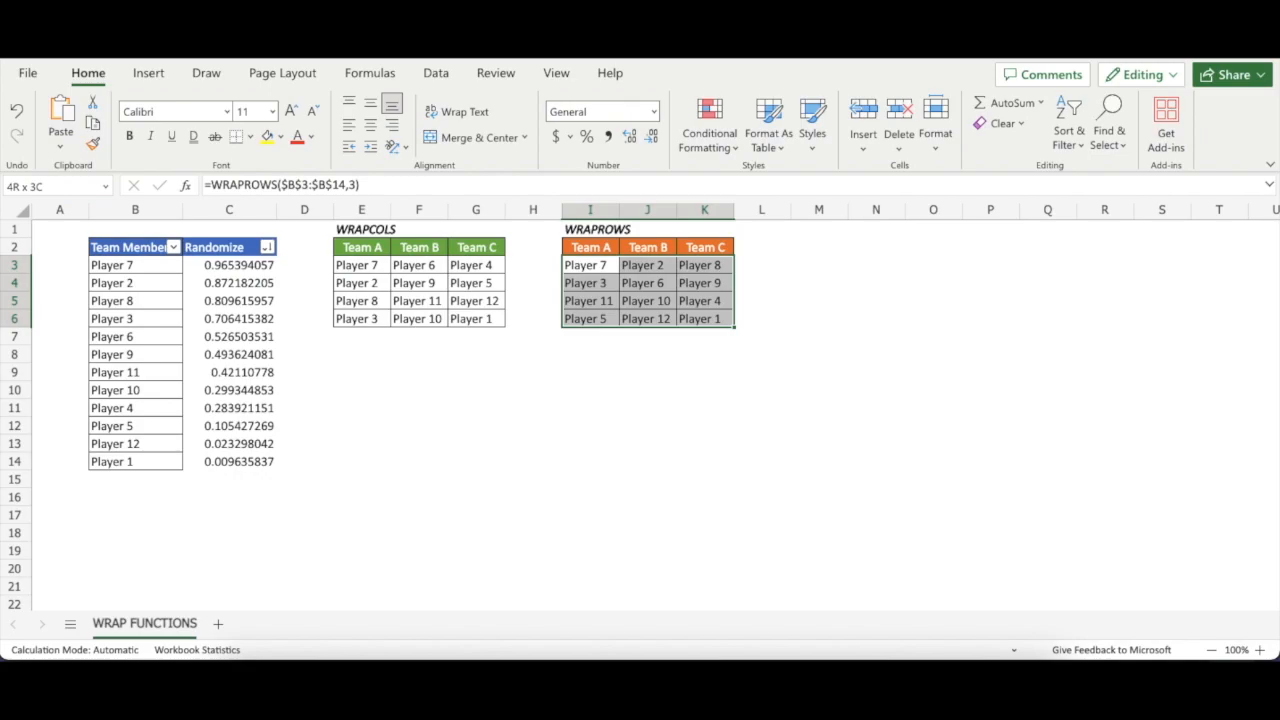
key(Left)
key(Left)
key(Left)
key(Left)
key(shift+Down)
key(shift+Down)
key(shift+Down)
key(shift+Right)
key(shift+Right)
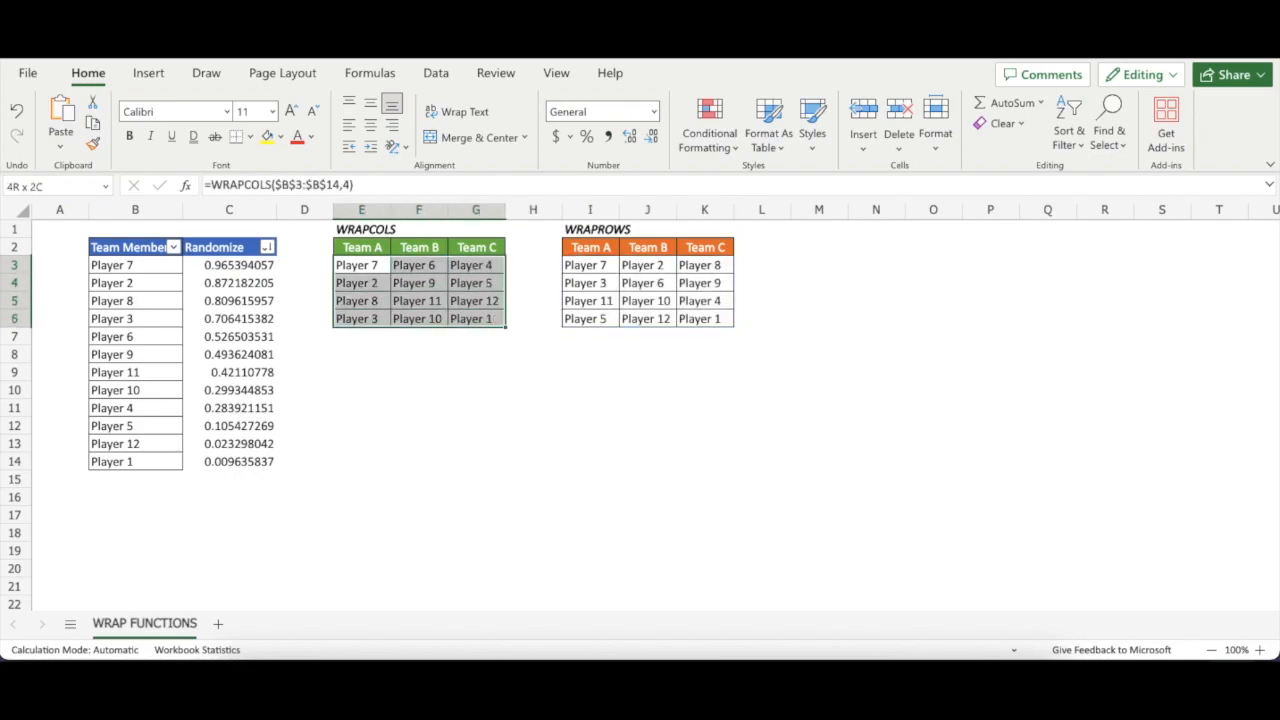
Examine how WRAPCOLS distributes the players down Team A and across the teams in E3:G6
key(Up)
key(Down)
key(shift+Down)
key(shift+Down)
key(shift+Down)
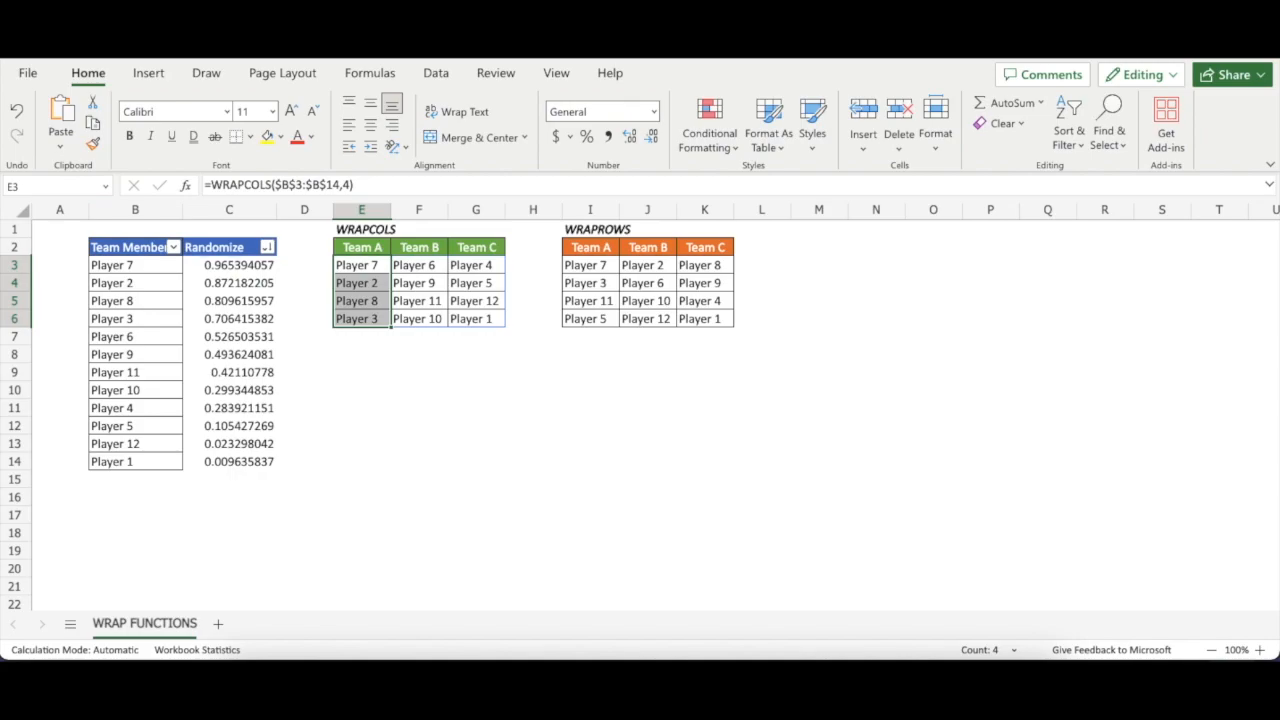
key(Right)
key(Right)
key(Left)
key(Left)
key(shift+Down)
key(shift+Down)
key(shift+Right)
key(shift+Right)
key(shift+Down)
Examine how WRAPROWS distributes the players across I3:K6, and return to the WRAPCOLS formula in E3
key(Right)
key(Right)
key(Right)
key(Right)
key(shift+Down)
key(shift+Down)
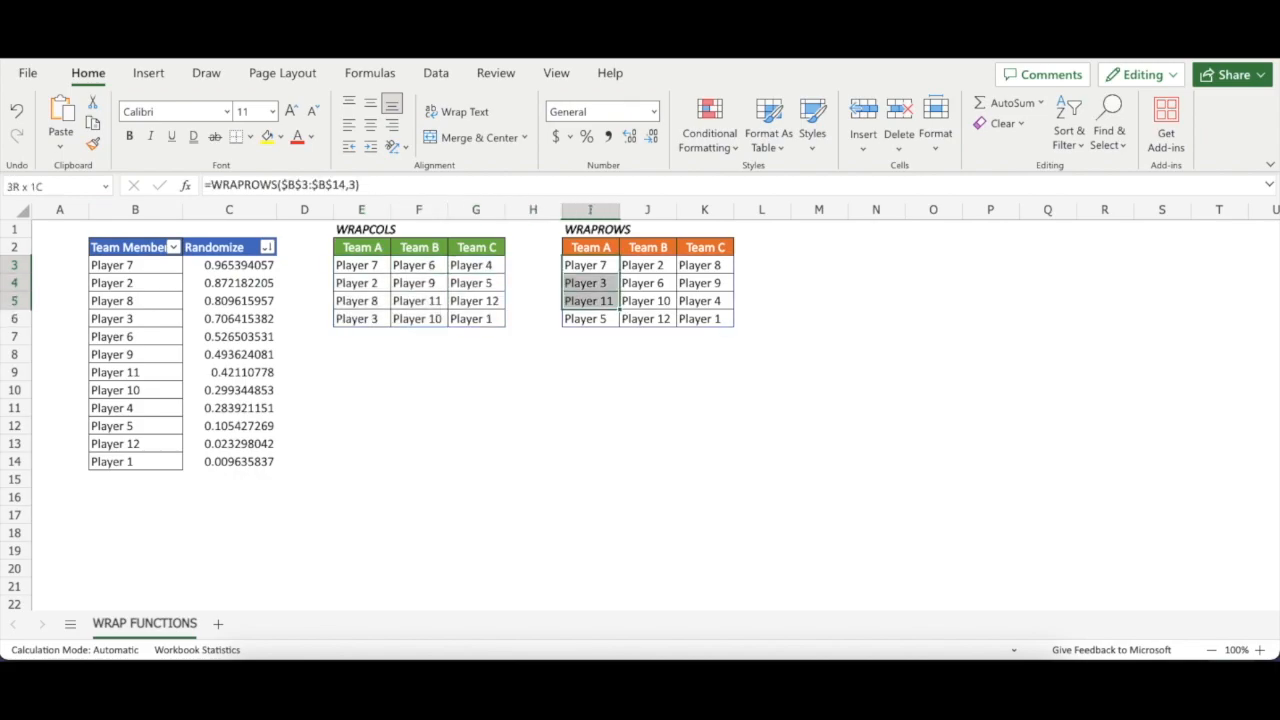
key(shift+Down)
key(shift+Right)
key(shift+Right)
key(Left)
key(Left)
key(Left)
key(Left)
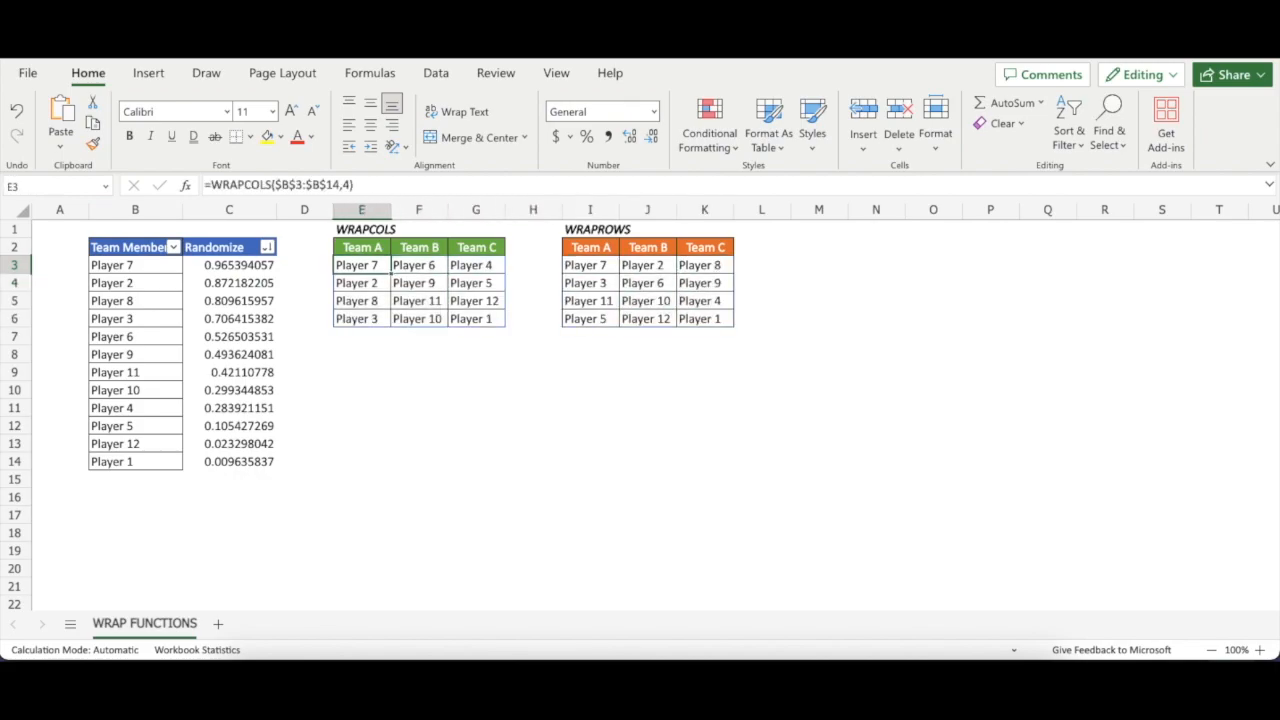